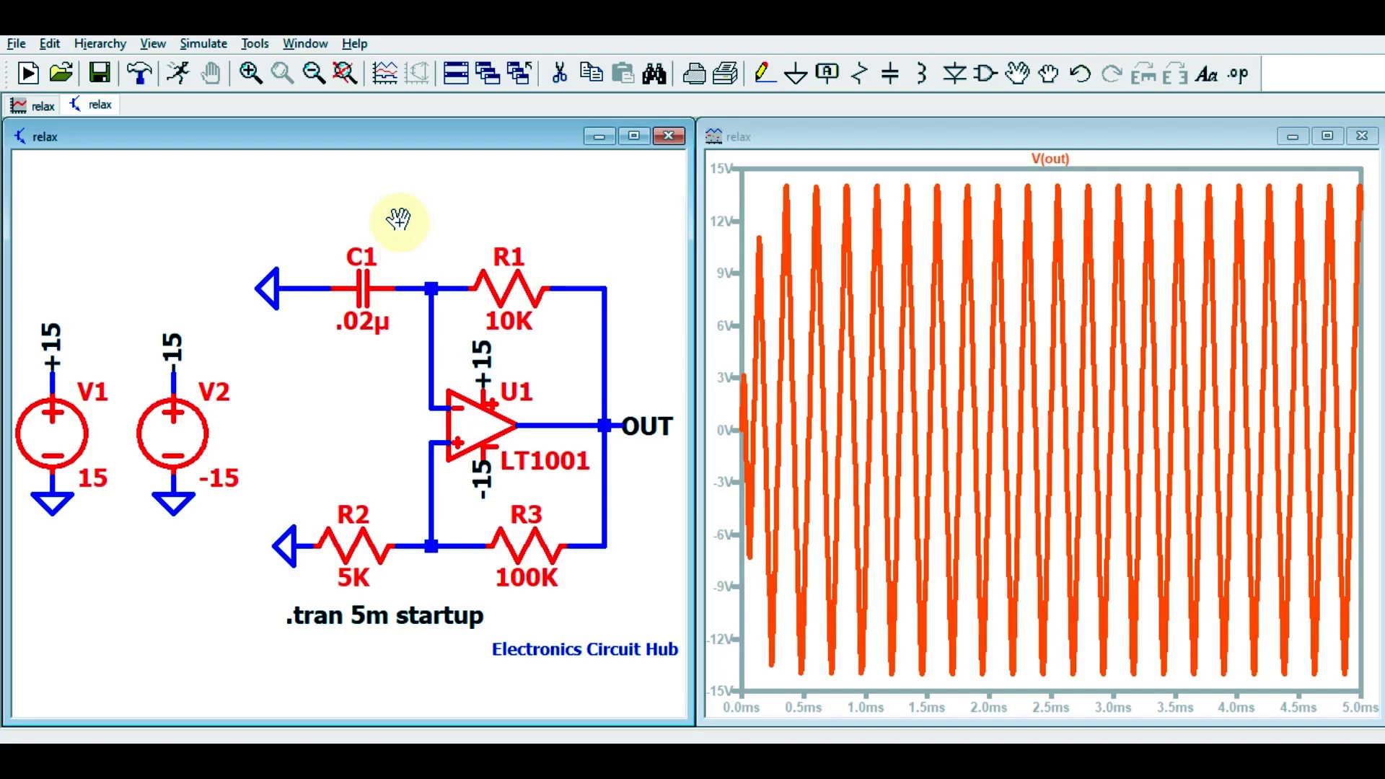
Close the V(out) plot, maximize the schematic, and zoom onto the Applications of Relaxation Oscillator list.
left_click(1362, 135)
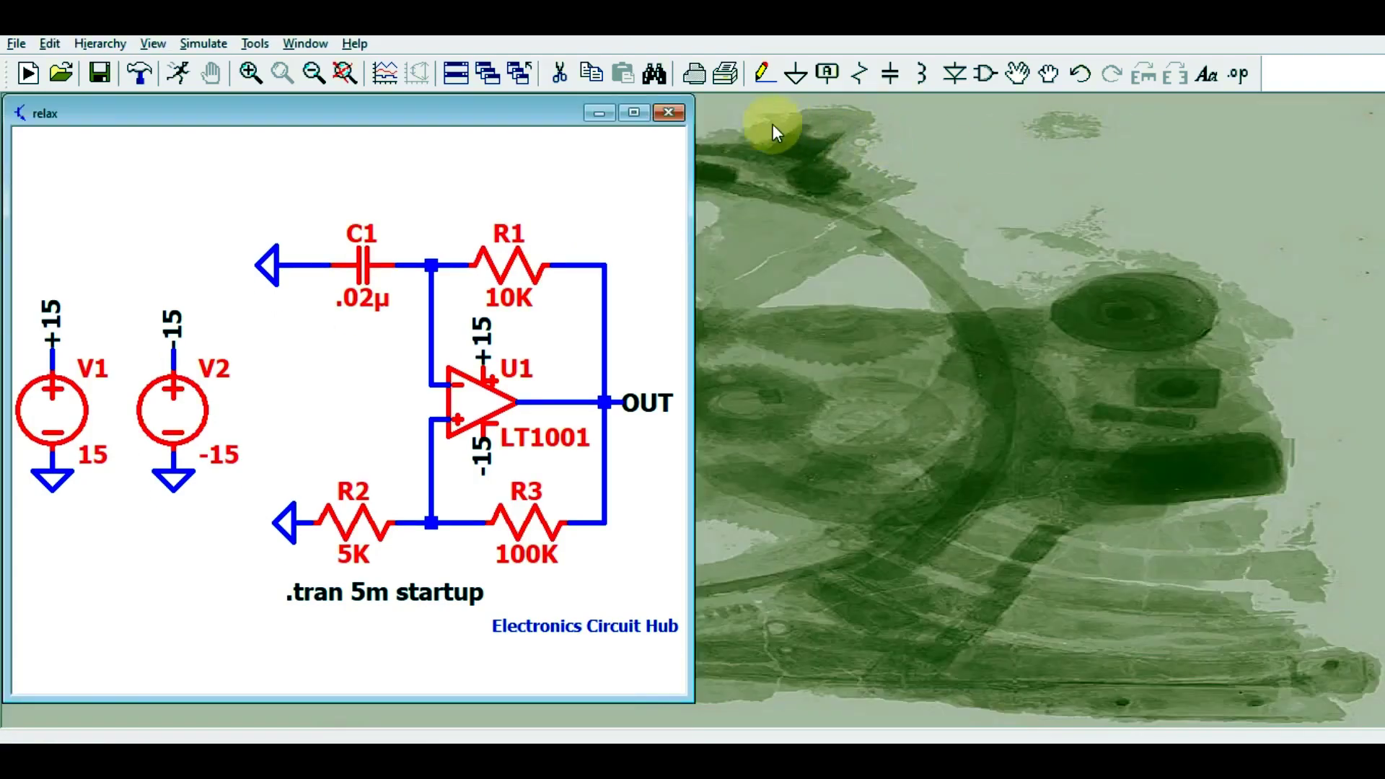
left_click(634, 113)
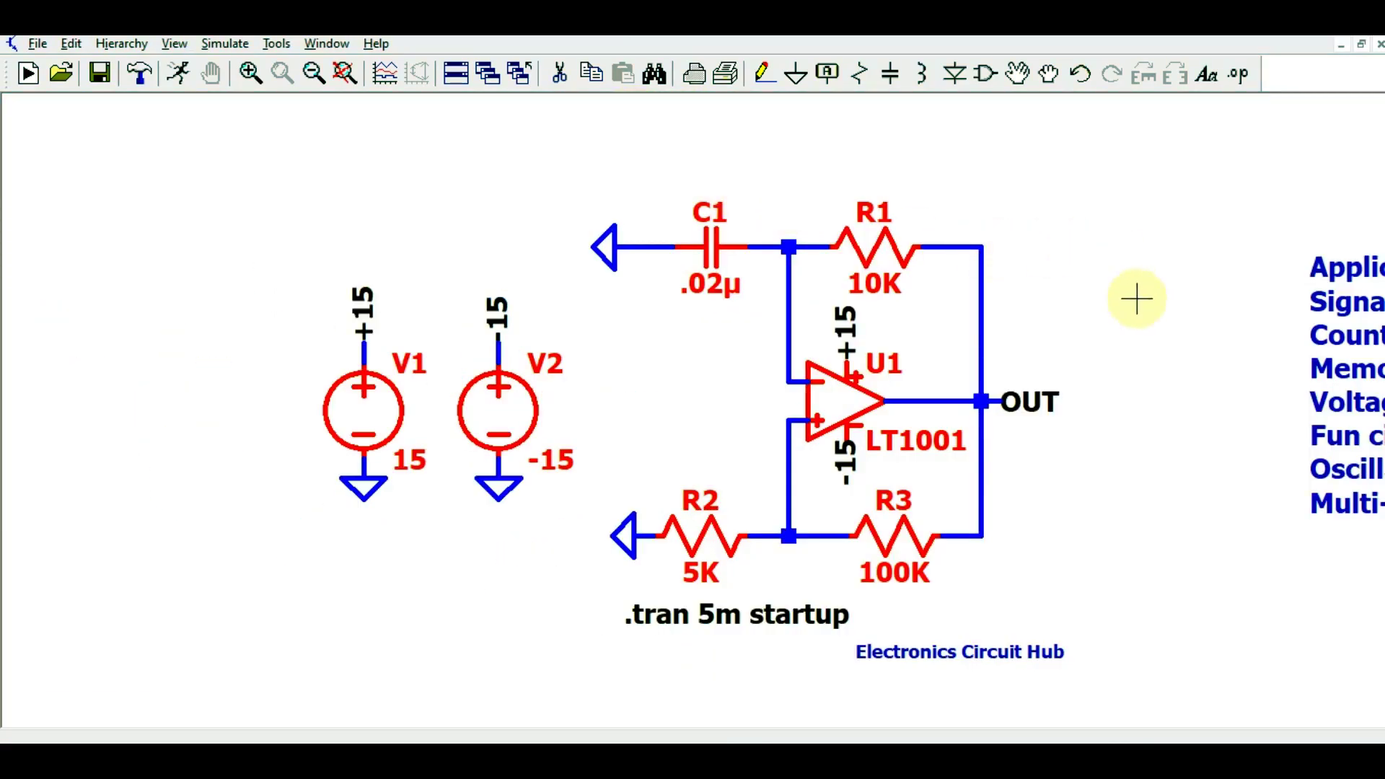
left_click_drag(1172, 306, 296, 296)
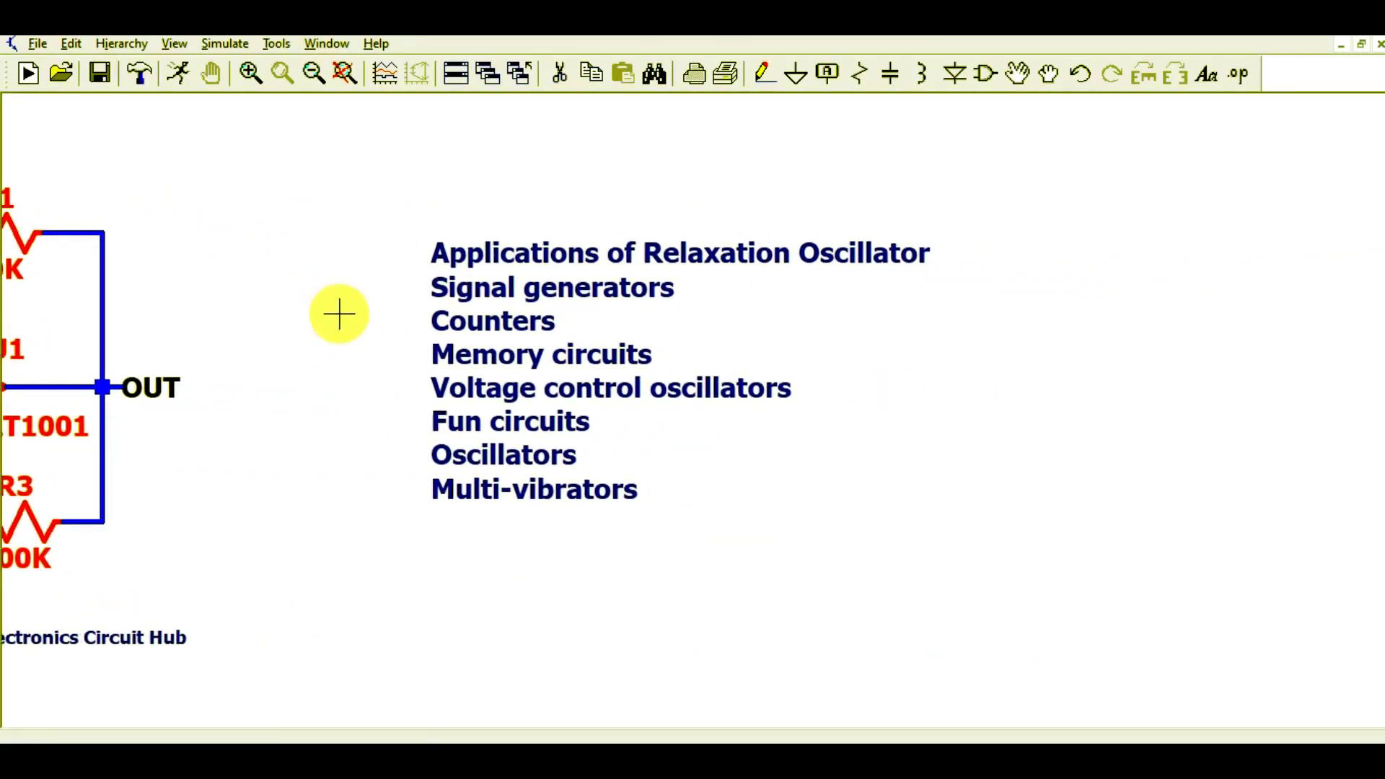
scroll(337, 313, "up", 3)
scroll(337, 312, "down", 2)
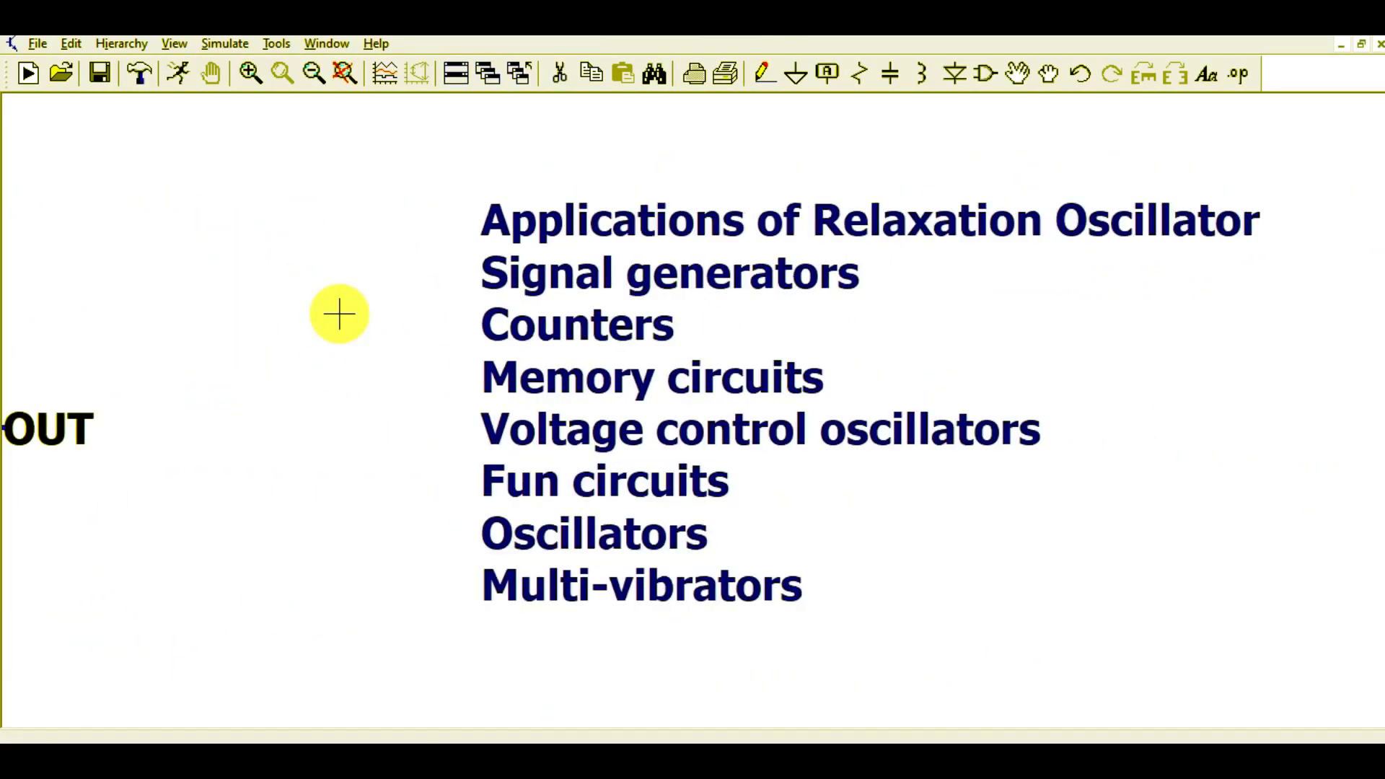
scroll(396, 313, "up", 2)
left_click_drag(398, 311, 136, 285)
scroll(253, 303, "up", 1)
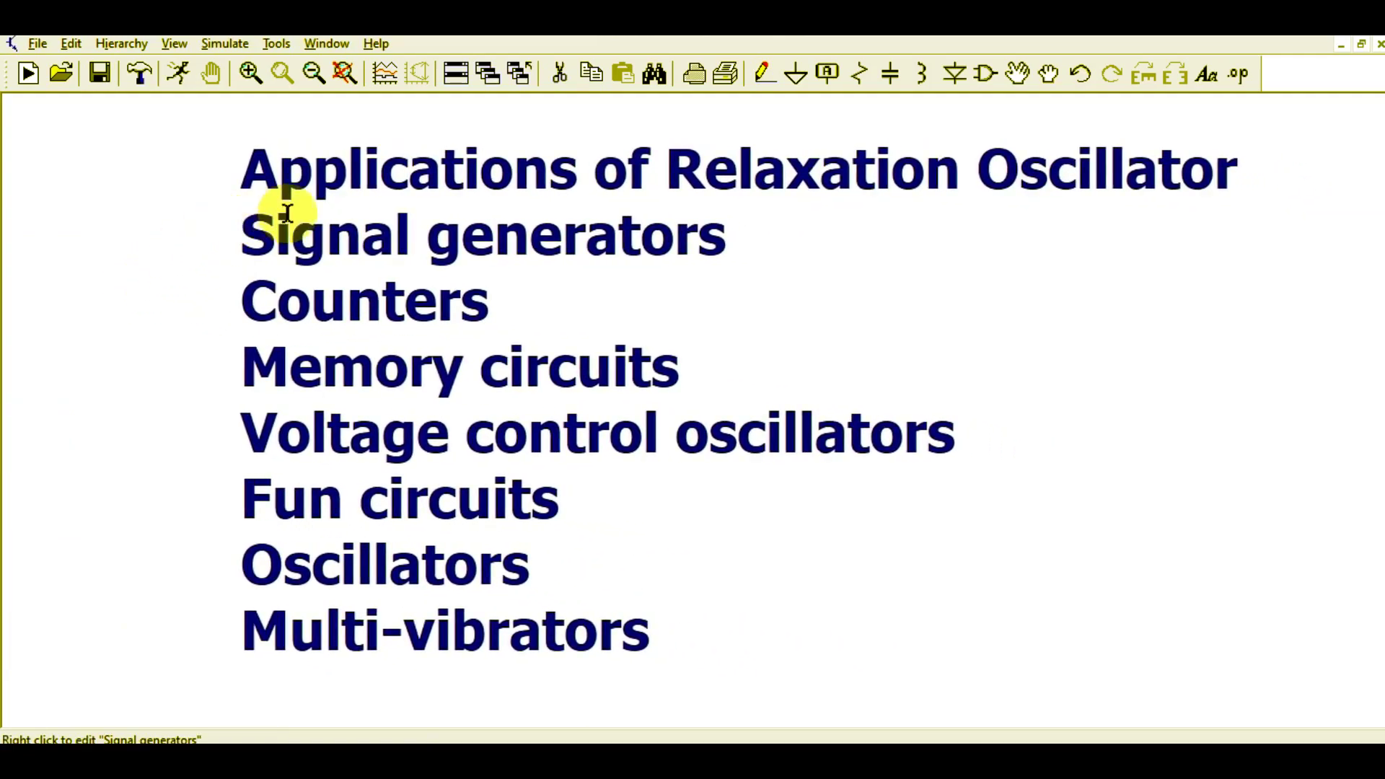
scroll(694, 206, "up", 1)
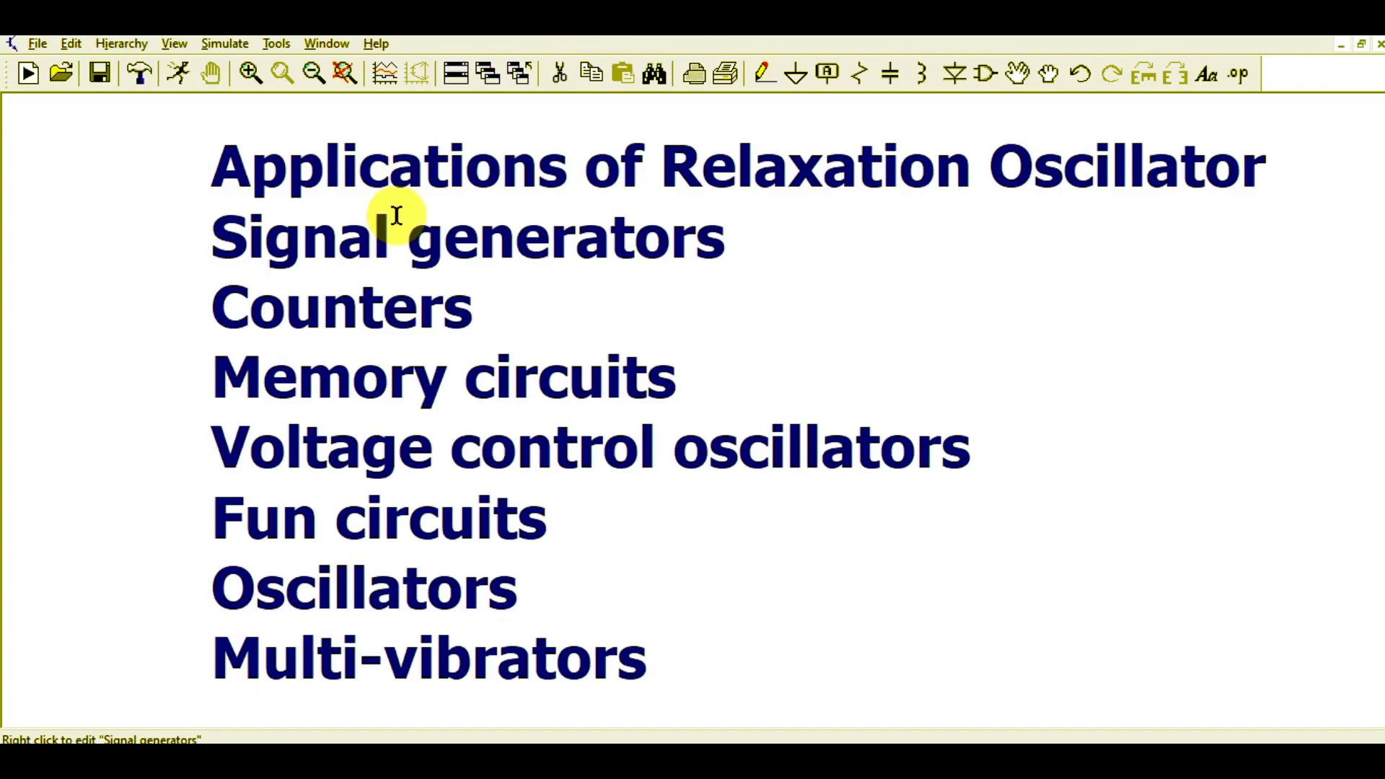
Pan the schematic back toward the circuit so V2 and C1 reappear.
left_click(548, 297)
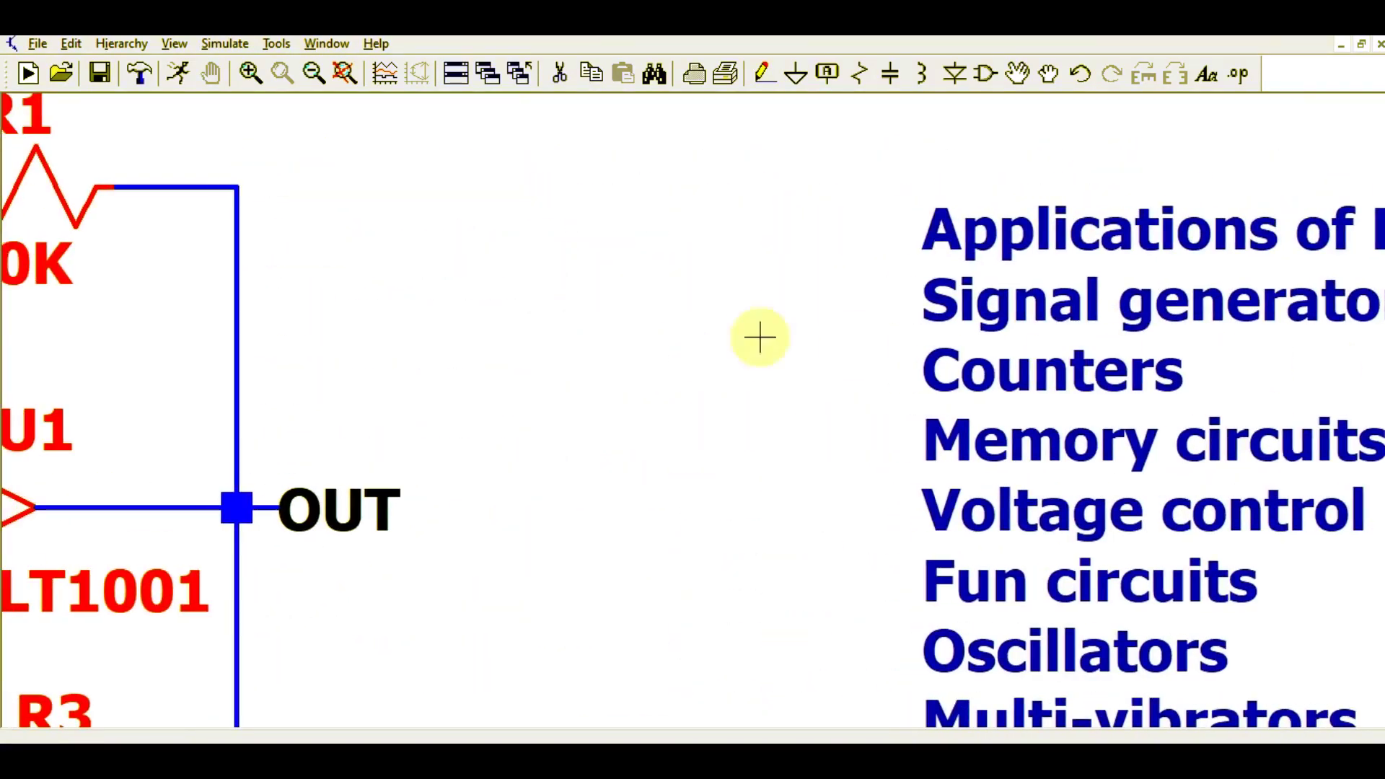
left_click_drag(577, 312, 1345, 306)
scroll(764, 358, "up", 2)
scroll(779, 354, "down", 2)
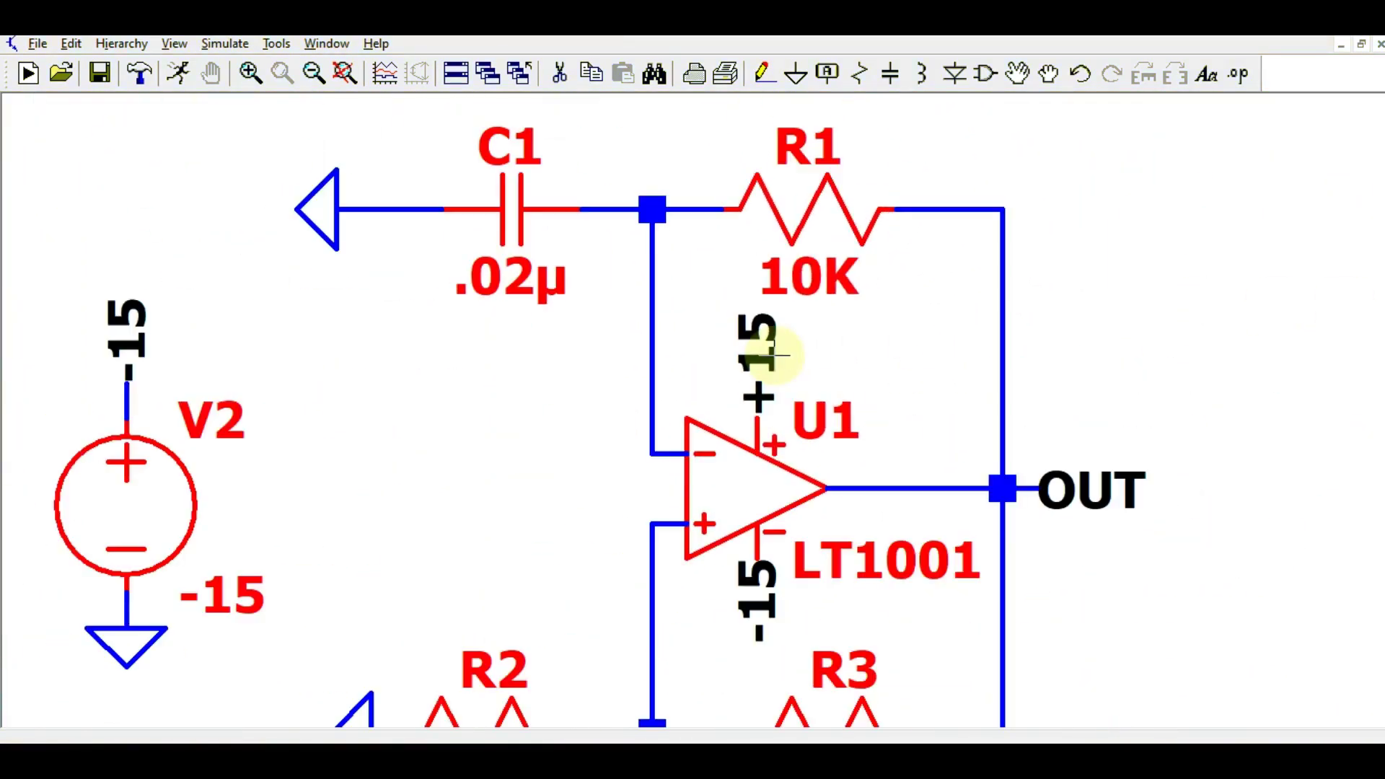
scroll(778, 354, "down", 3)
left_click_drag(439, 352, 594, 308)
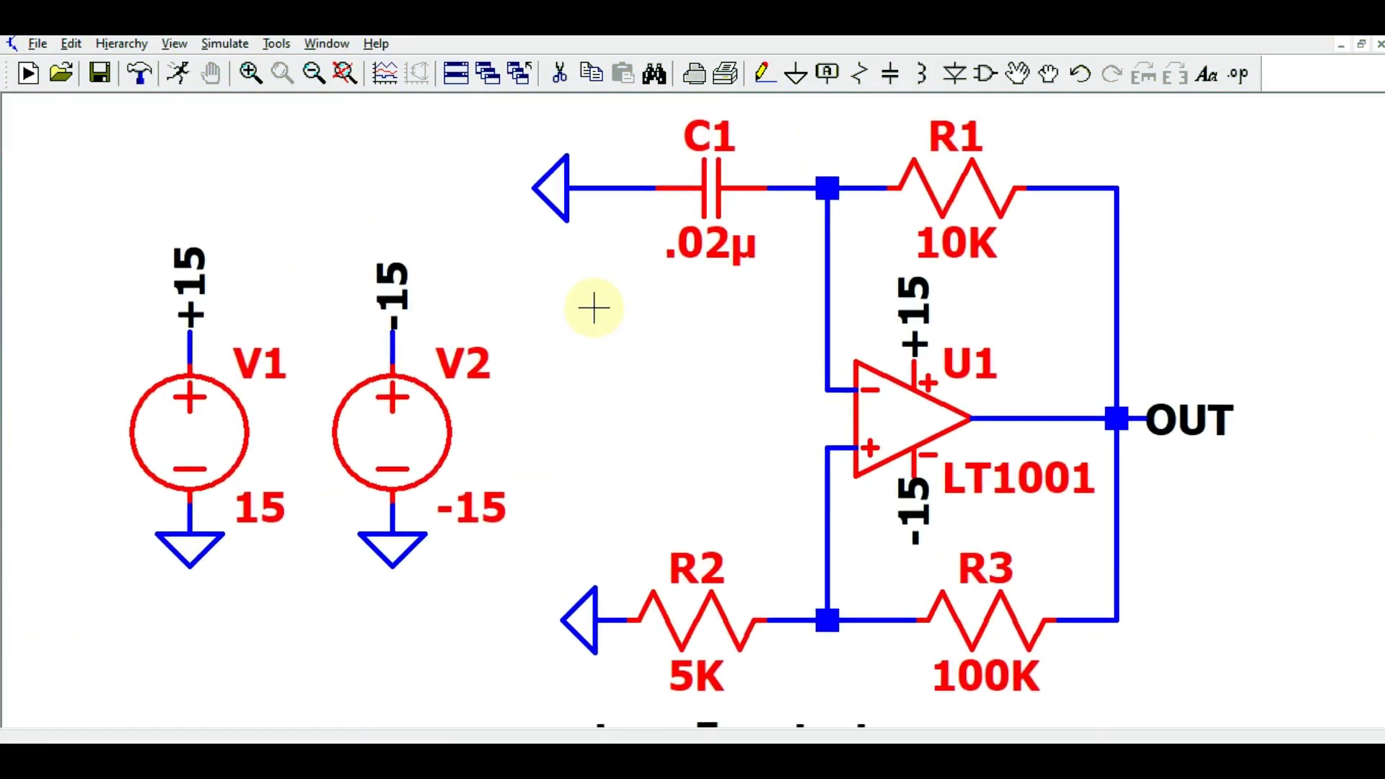
scroll(613, 288, "down", 3)
scroll(612, 308, "up", 3)
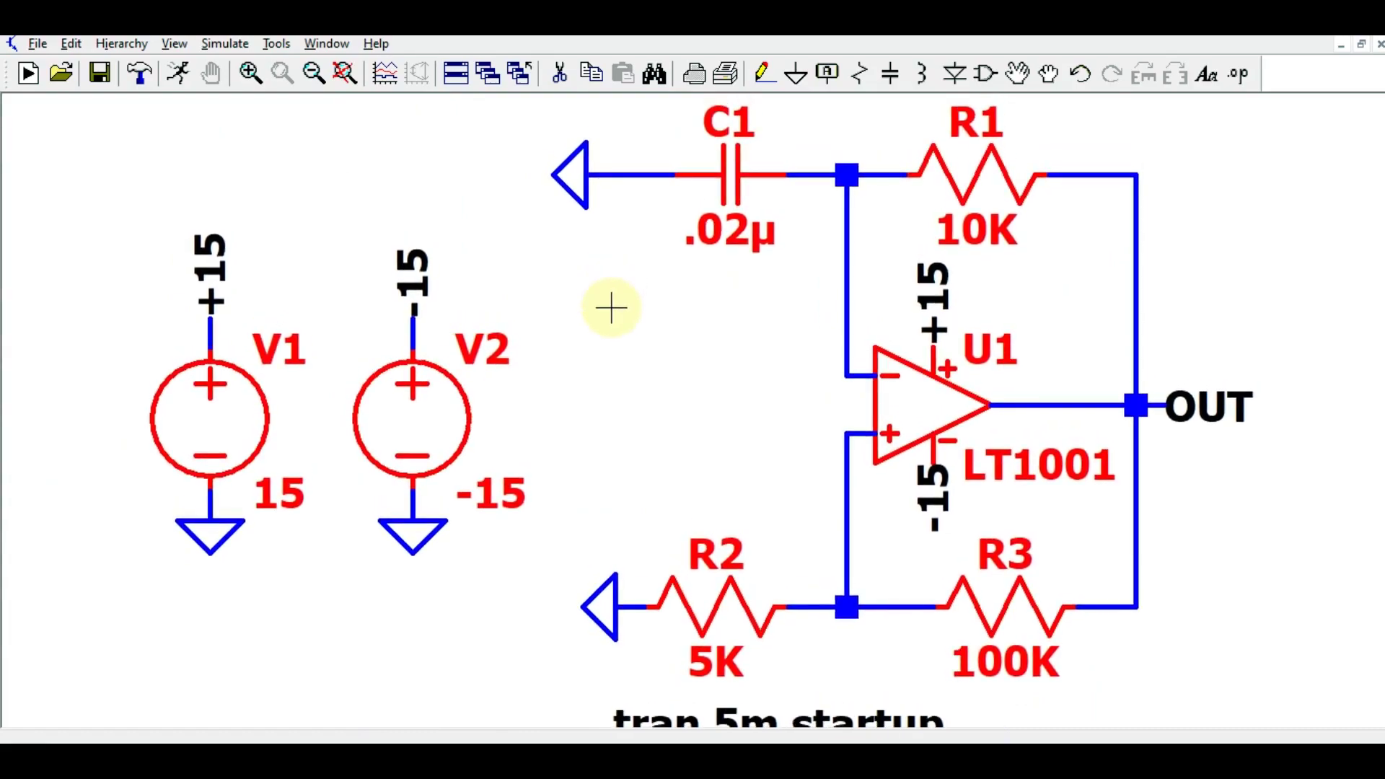
scroll(611, 308, "down", 3)
scroll(611, 309, "up", 3)
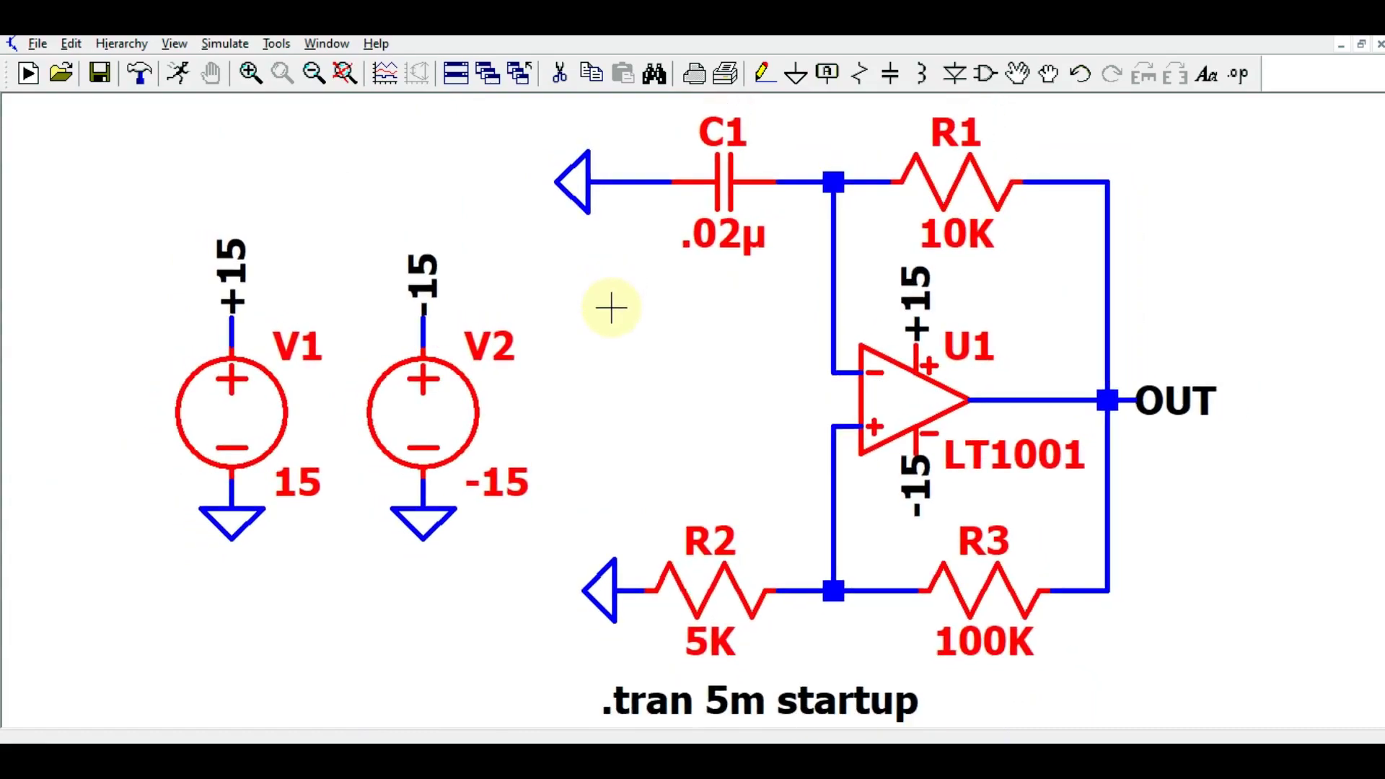
Fit the whole LT1001 oscillator with V1, V2 and the .tran directive in view.
mouse_move(841, 350)
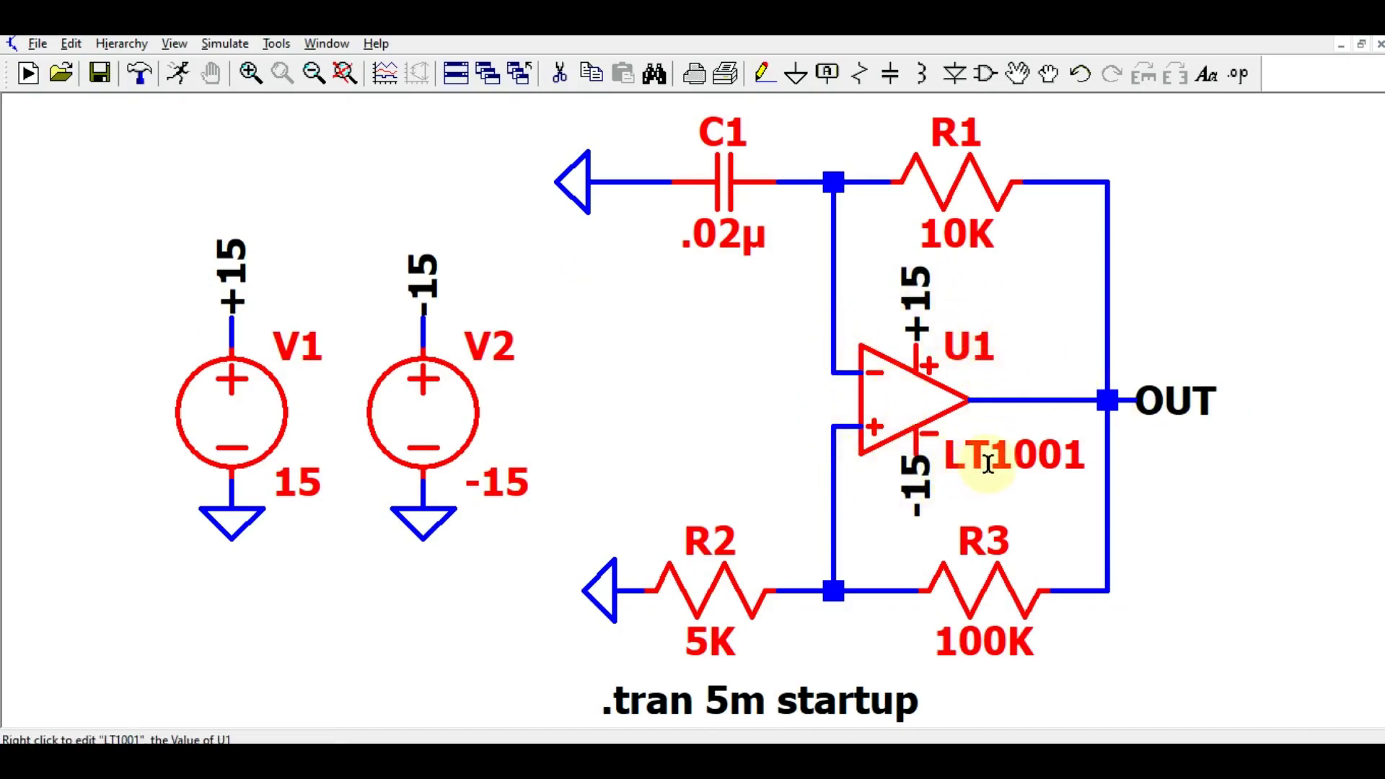
scroll(673, 460, "down", 1)
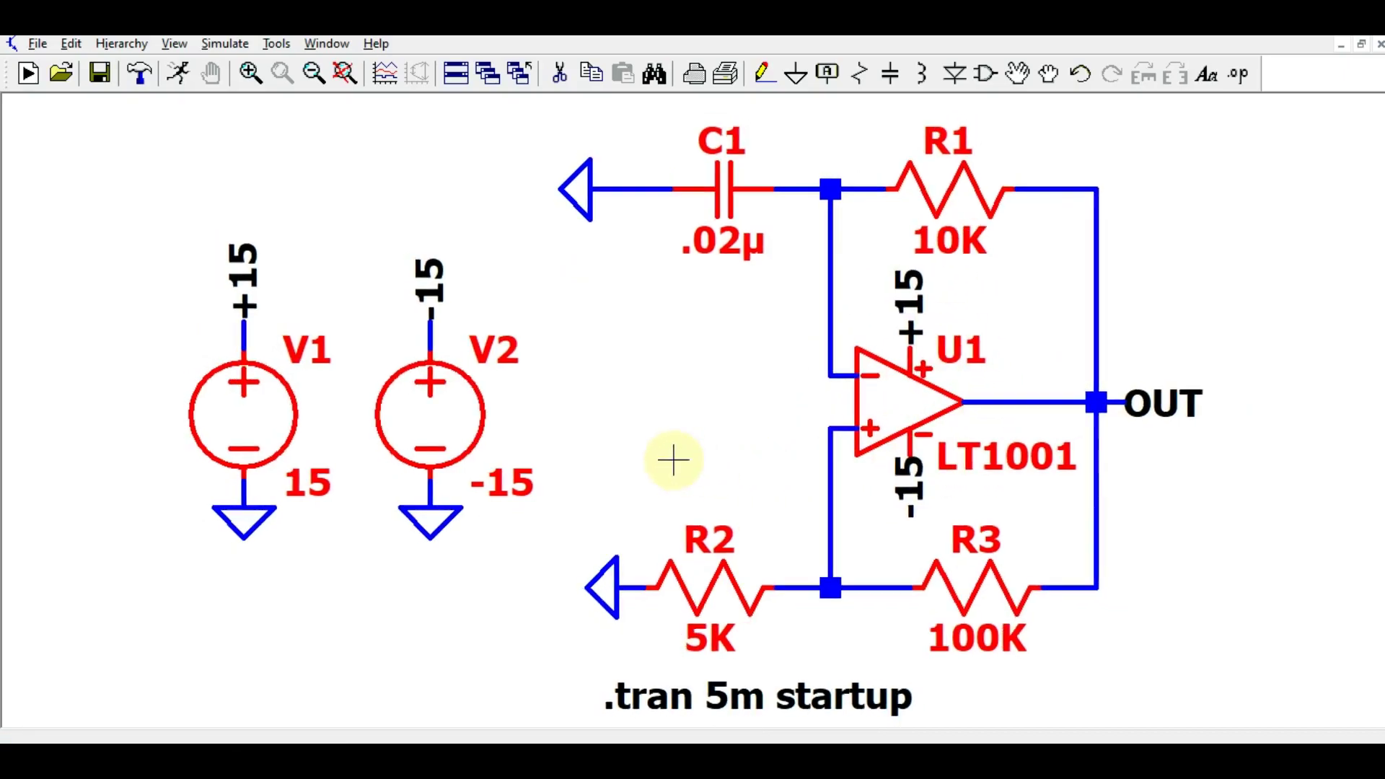
scroll(673, 461, "down", 2)
scroll(674, 461, "up", 1)
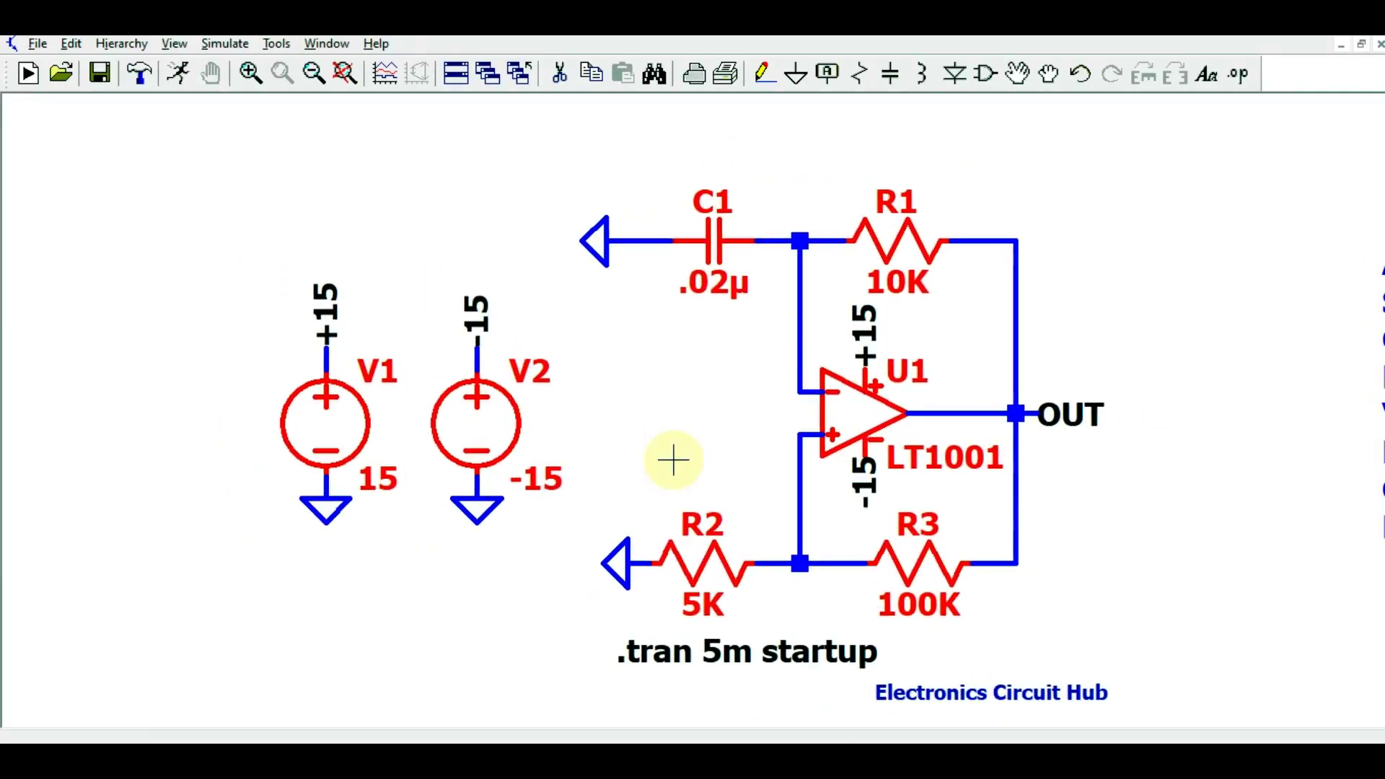
left_click_drag(673, 460, 671, 427)
scroll(671, 426, "up", 2)
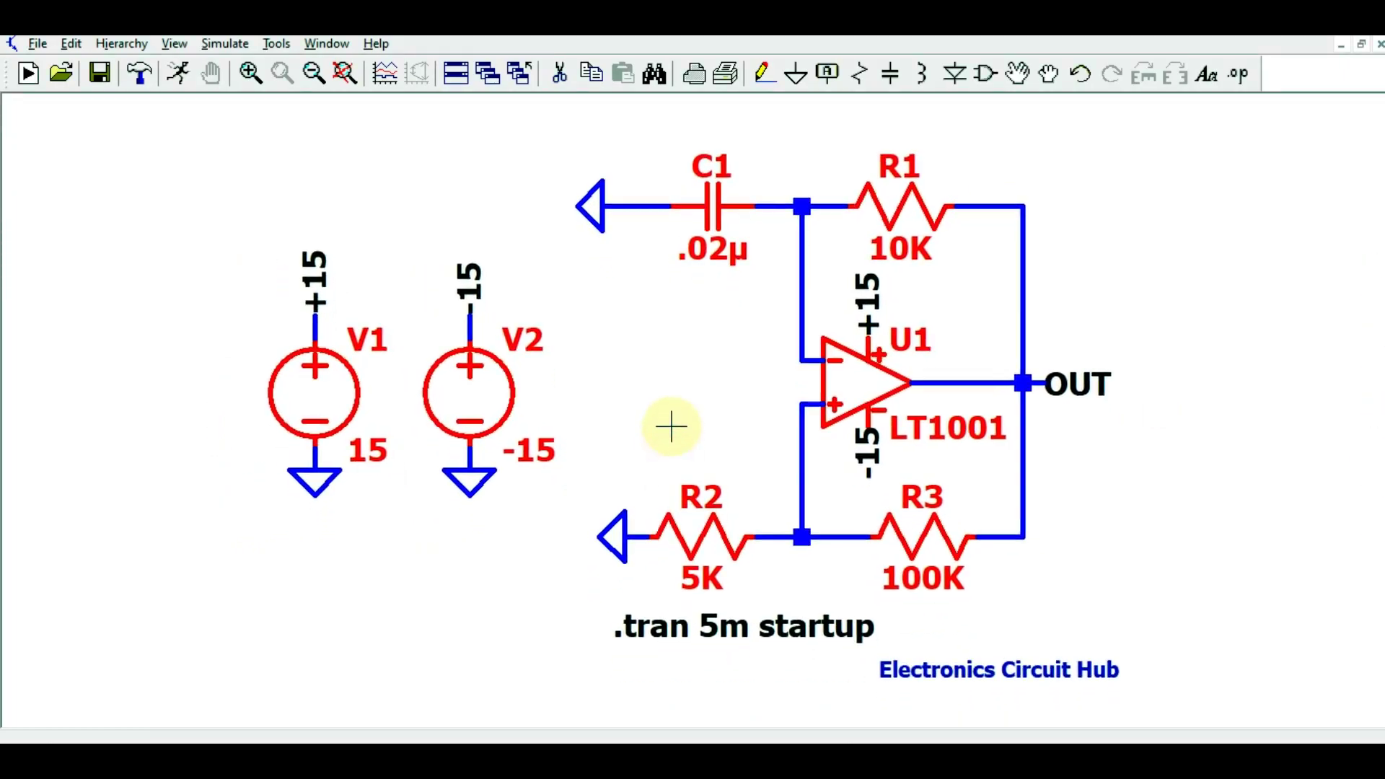
scroll(671, 426, "down", 1)
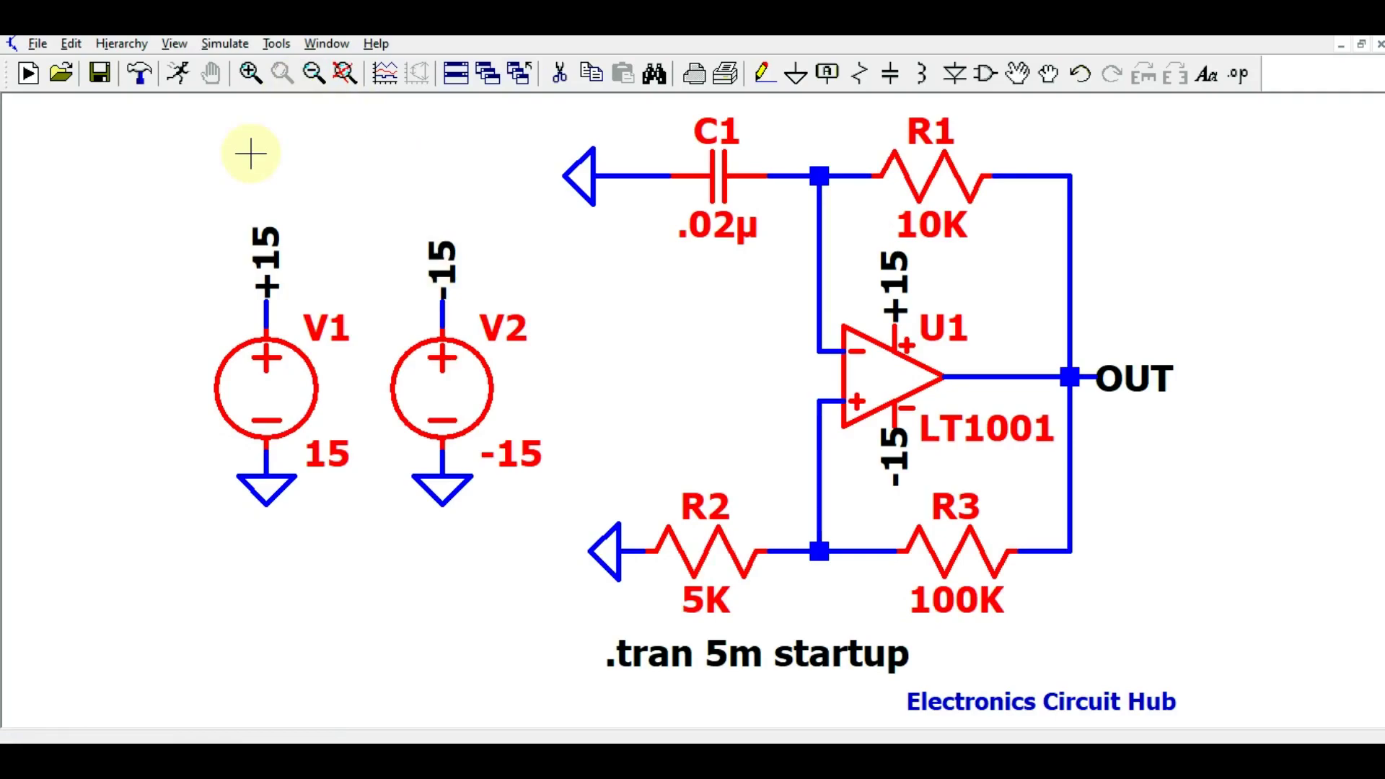
Confirm the transient analysis in Edit Simulation Command: 5m stop time with startup.
left_click(226, 48)
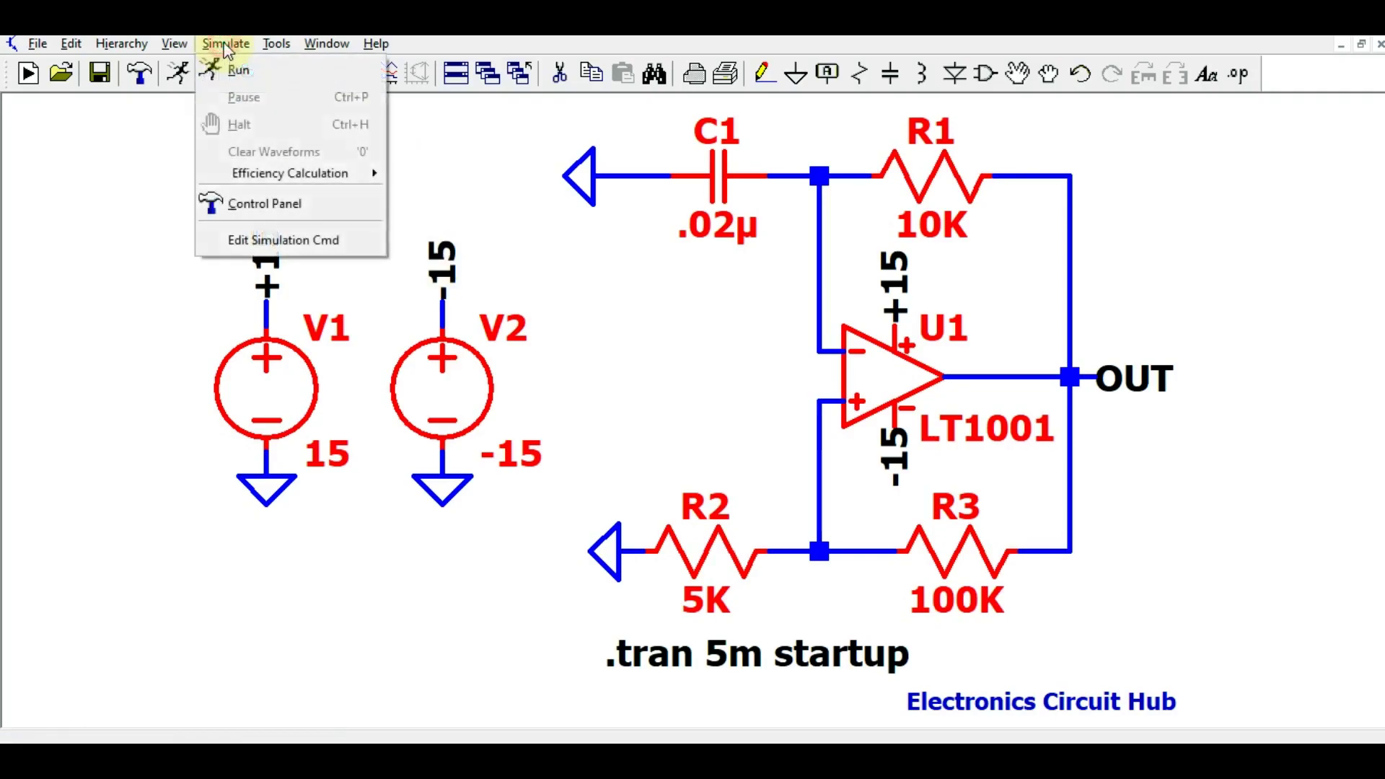
left_click(235, 241)
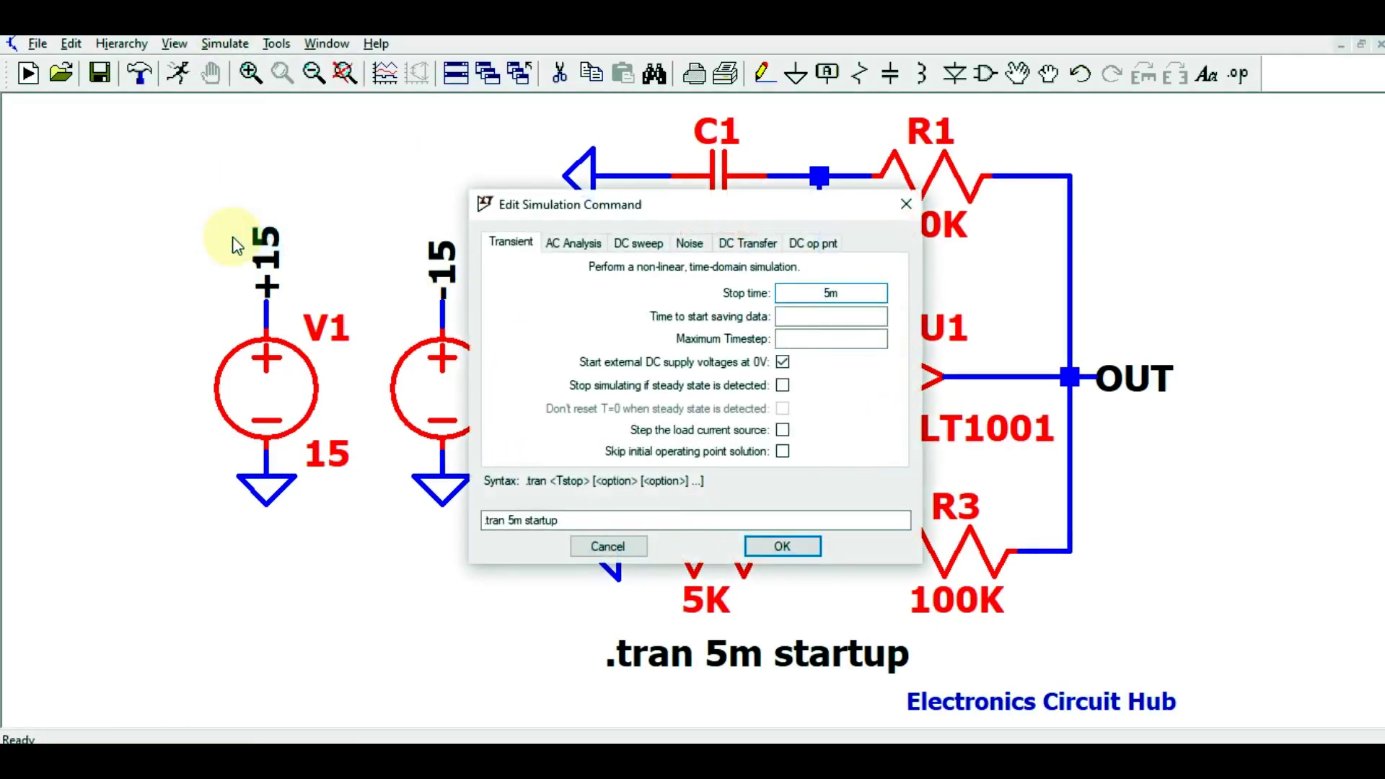
left_click(513, 245)
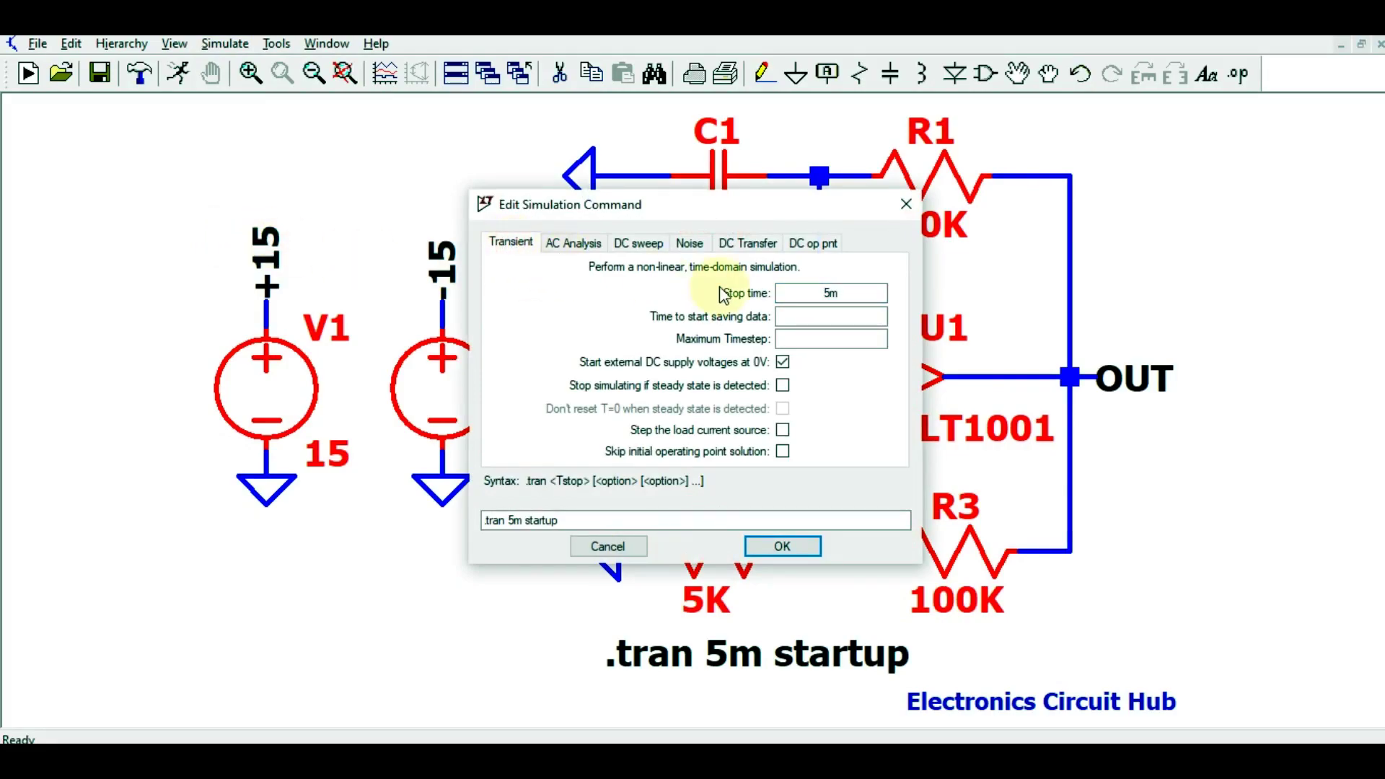
left_click_drag(812, 294, 859, 298)
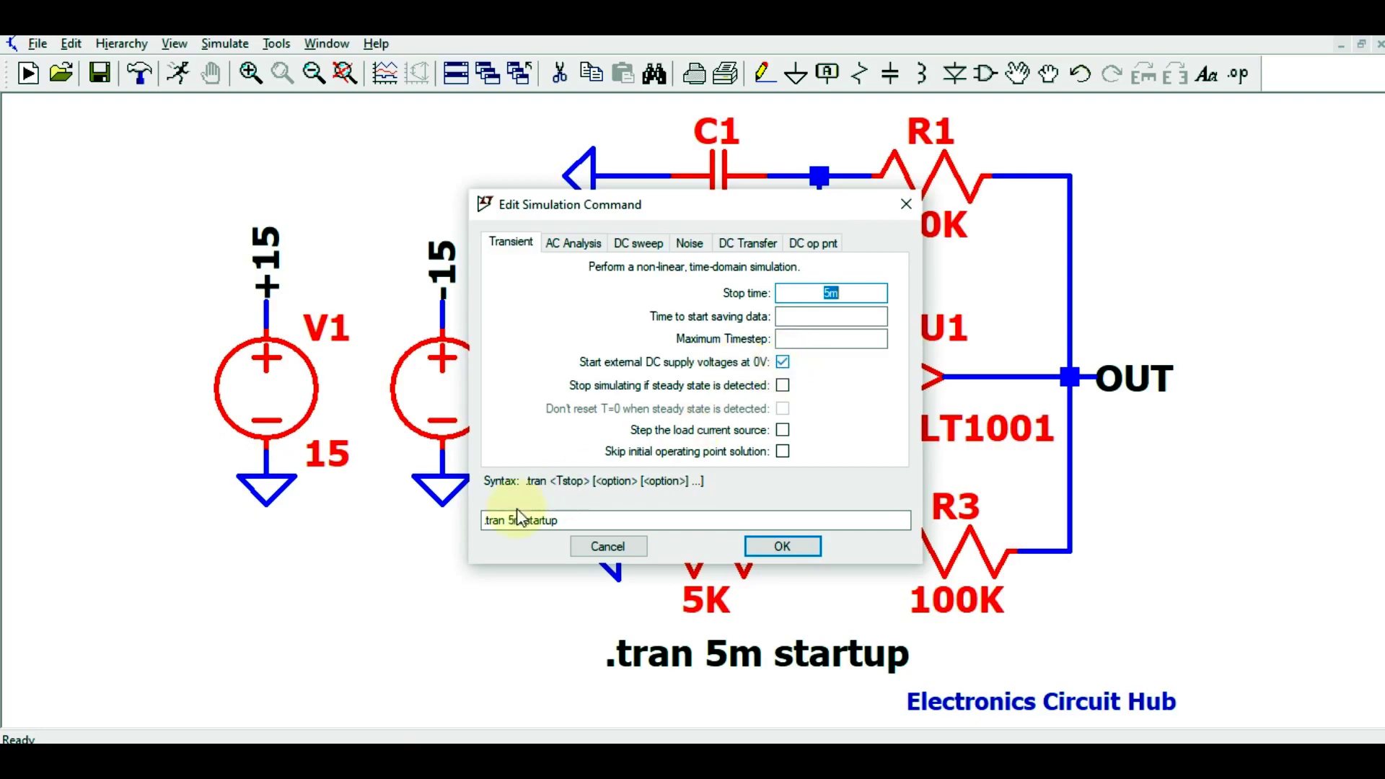
left_click(752, 547)
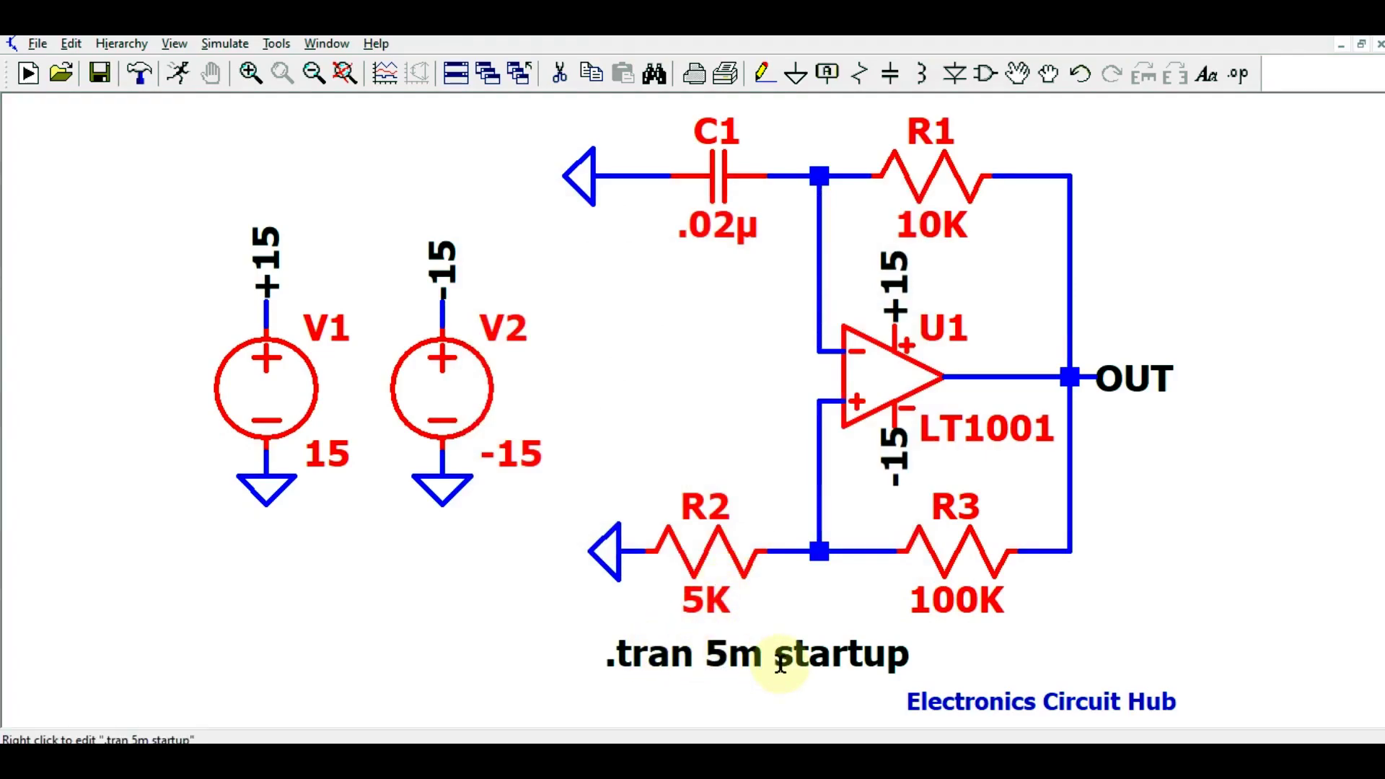
Run the 5 ms simulation, probe the OUT node to plot V(out), and re-maximize the schematic.
left_click(178, 74)
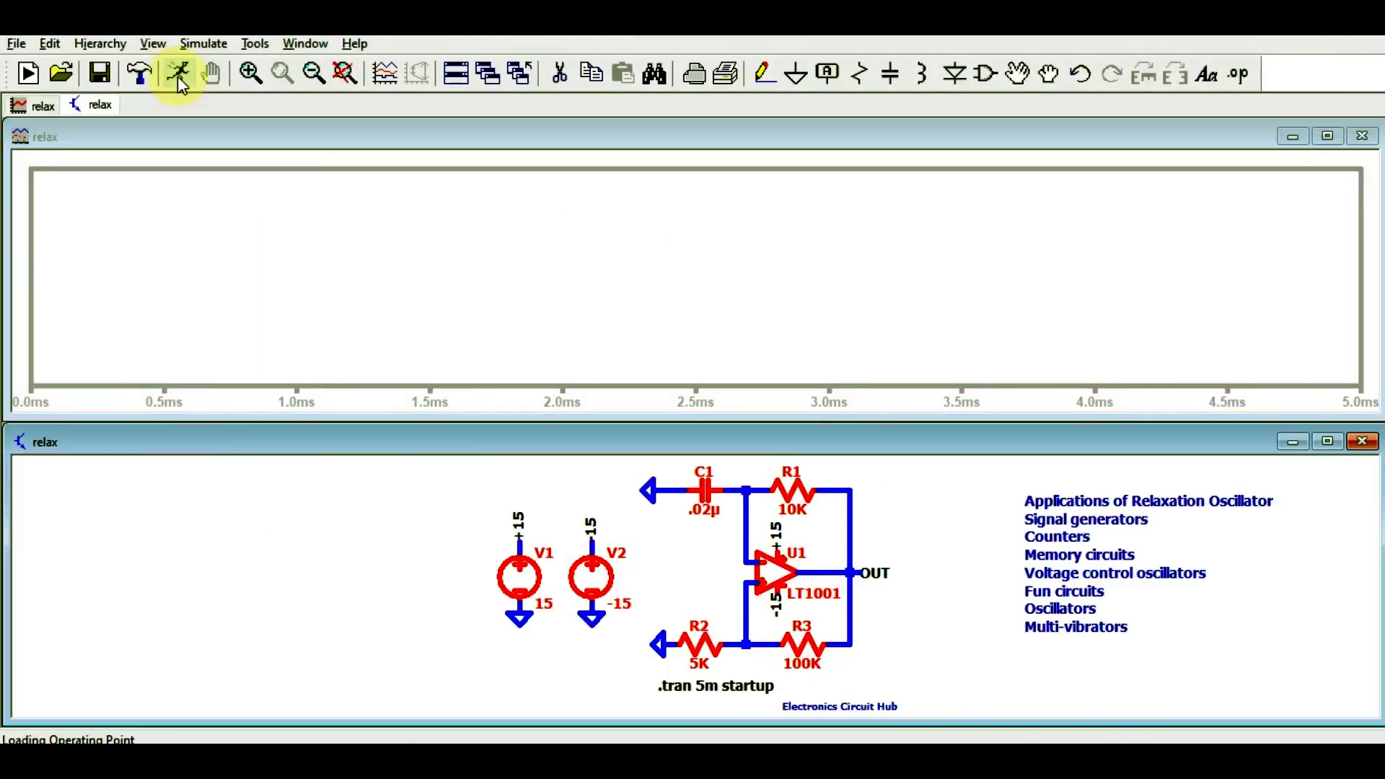
left_click(306, 43)
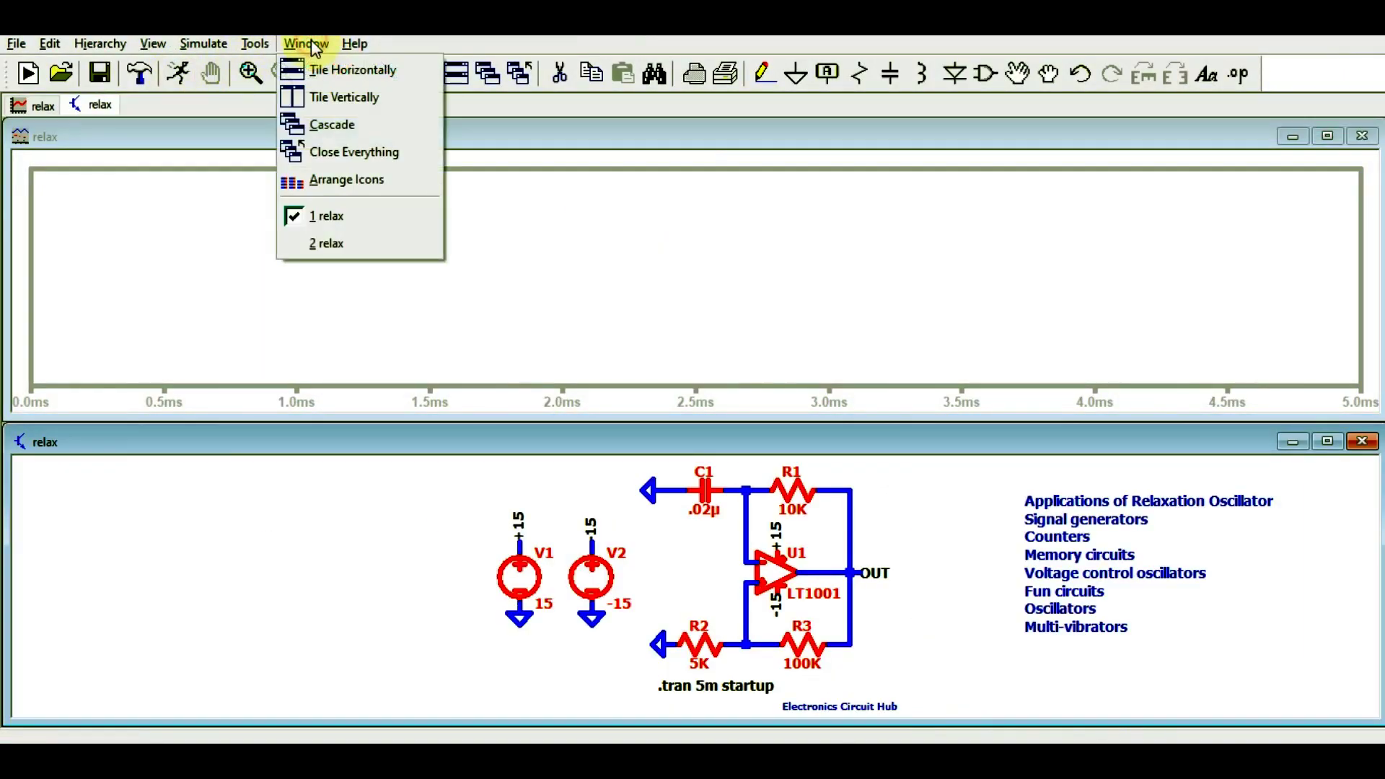
left_click(650, 354)
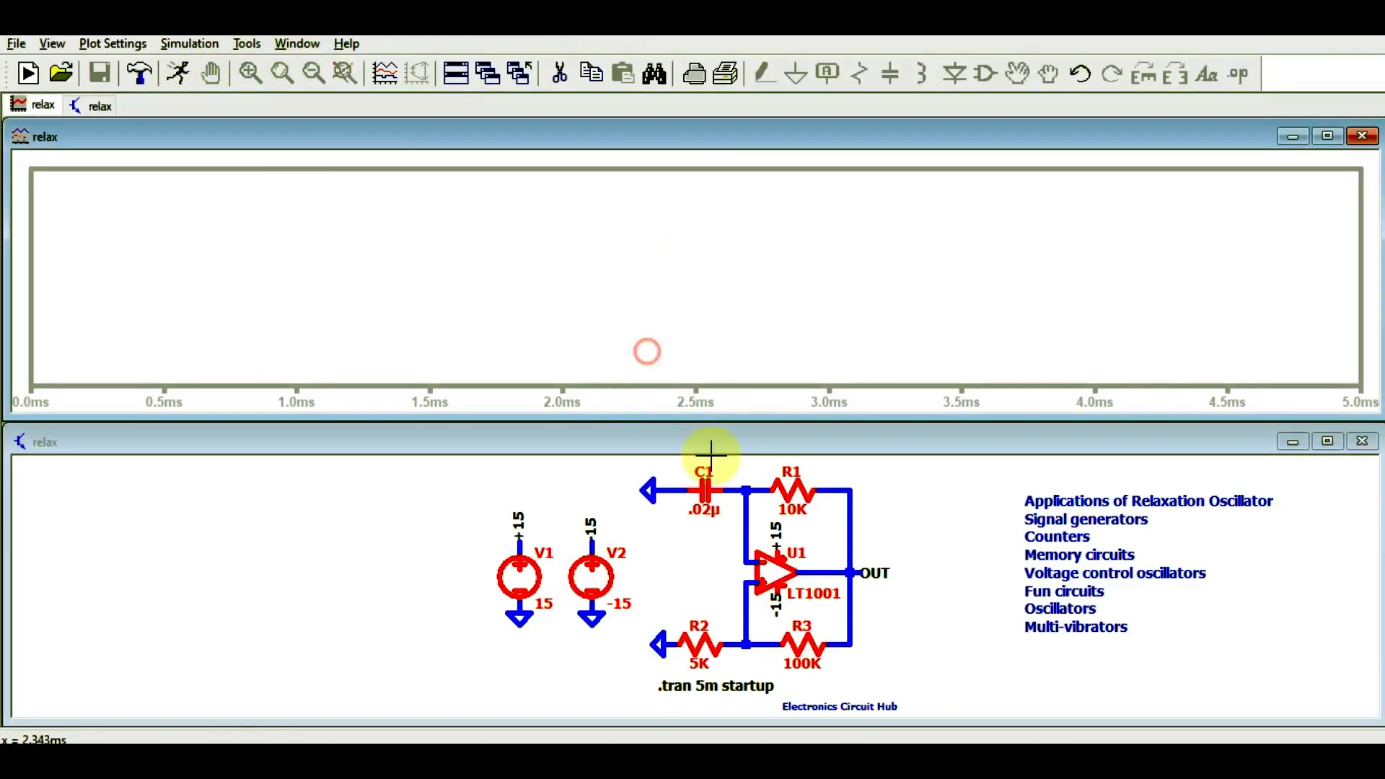
left_click(855, 574)
left_click(851, 572)
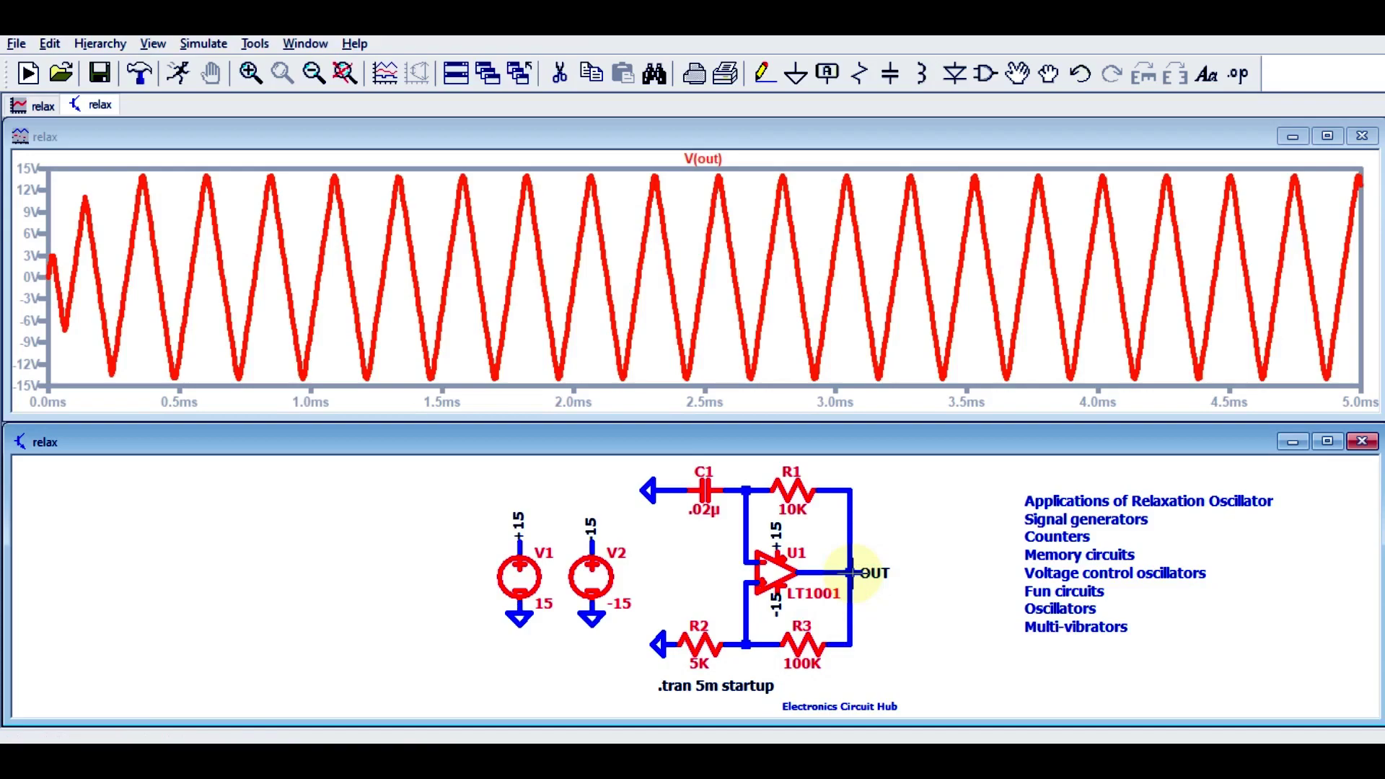
left_click(1328, 442)
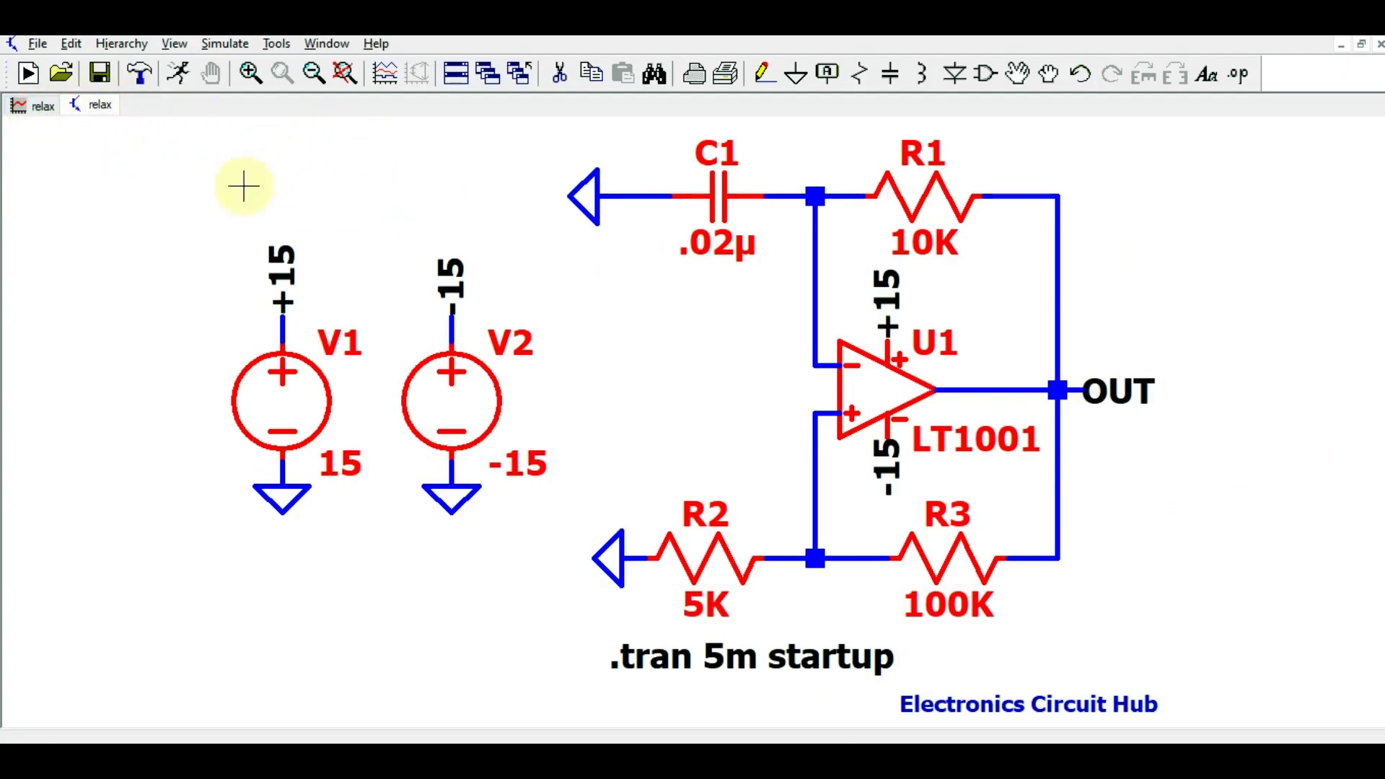
Switch to the relax waveform tab showing the V(out) triangle wave.
left_click(39, 108)
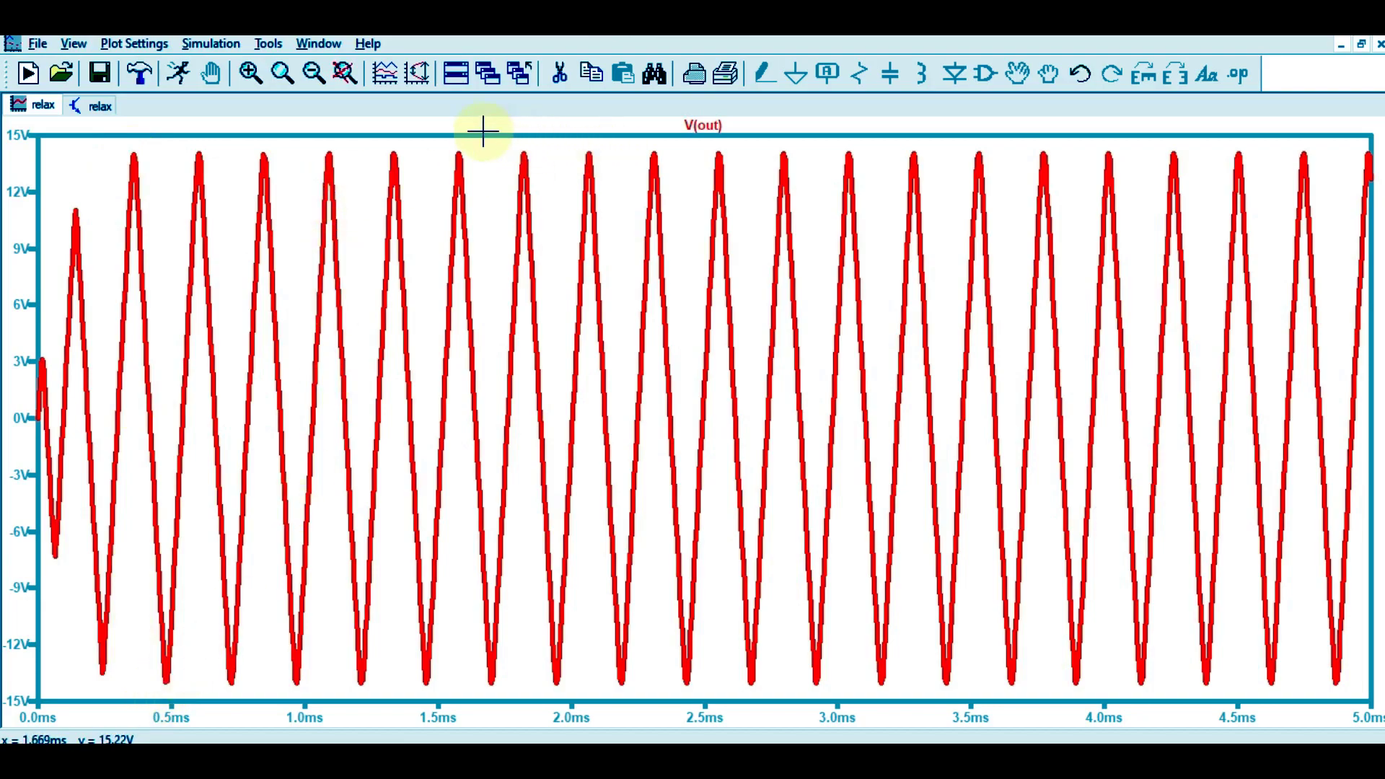
Zoom V(out) to roughly 1.9–2.6 ms and attach the 1st & 2nd cursors to the trace.
left_click_drag(483, 132, 917, 718)
left_click_drag(296, 177, 817, 668)
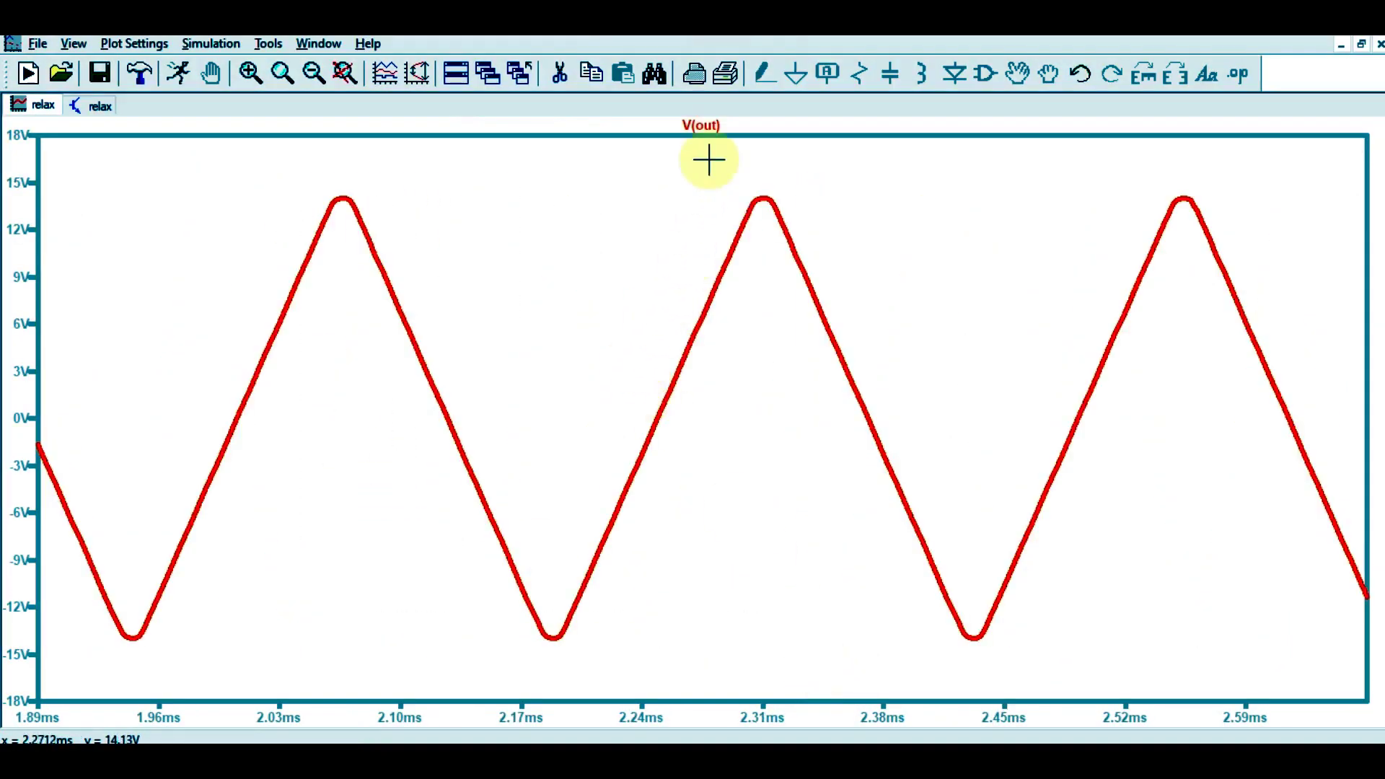
right_click(706, 124)
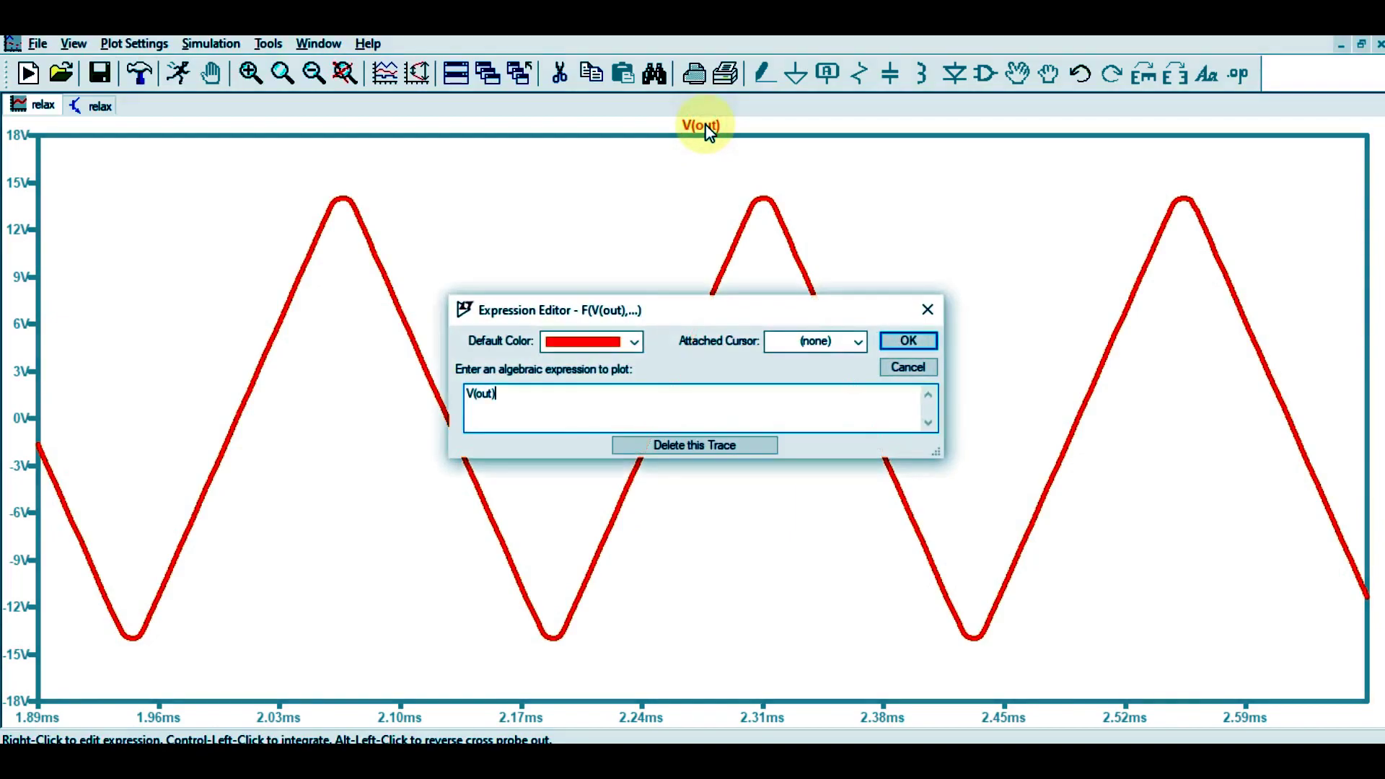
left_click(853, 345)
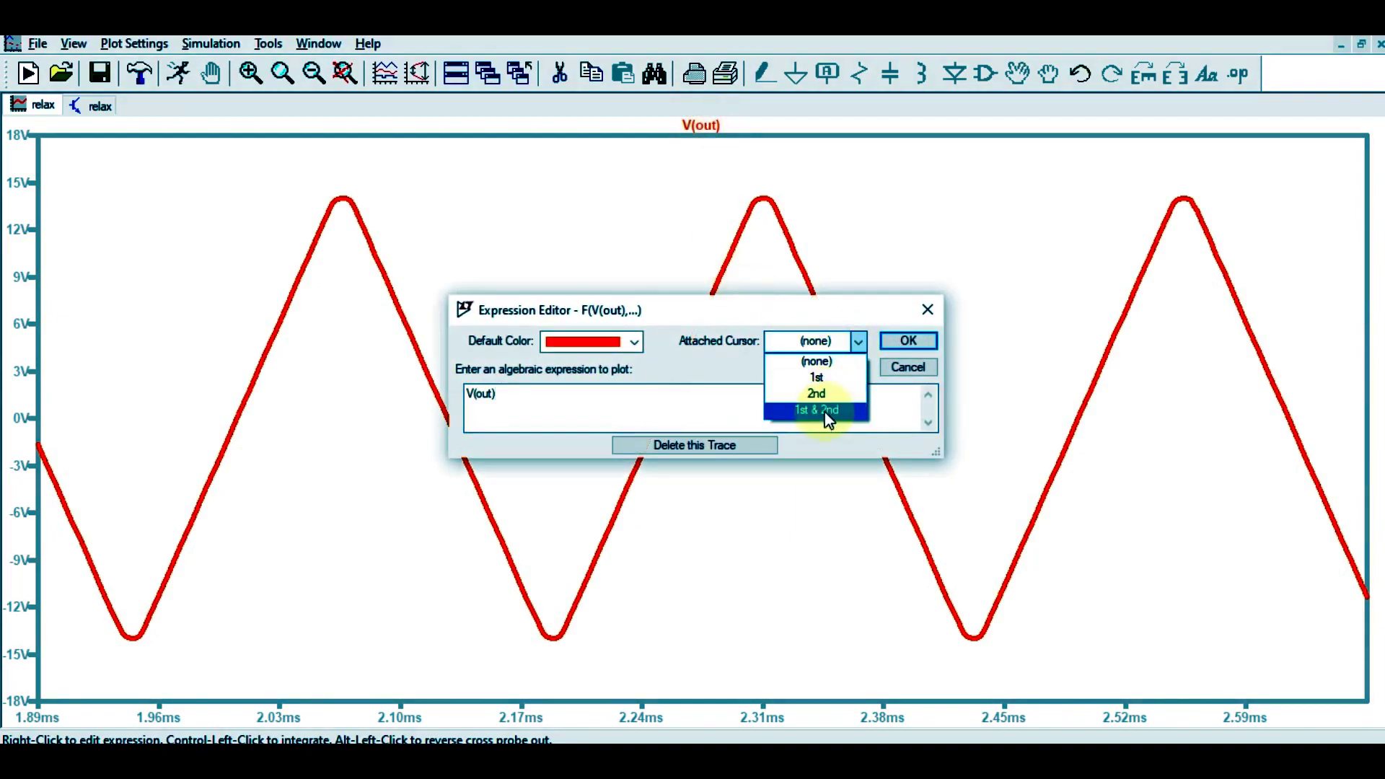
left_click(825, 413)
left_click(906, 340)
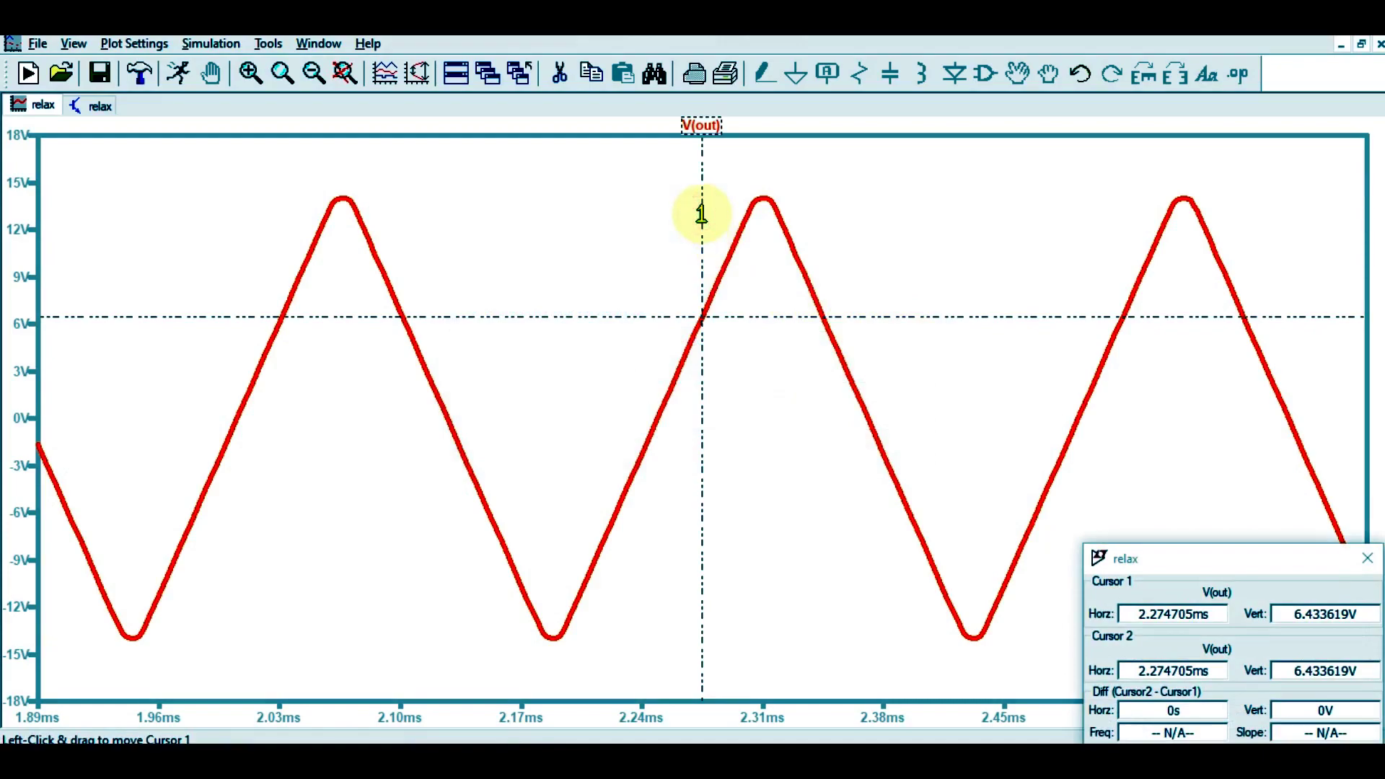
Place cursors on troughs near 1.94 and 2.19 ms, read 4.0740509 kHz, then remove the cursors.
left_click_drag(702, 215, 130, 269)
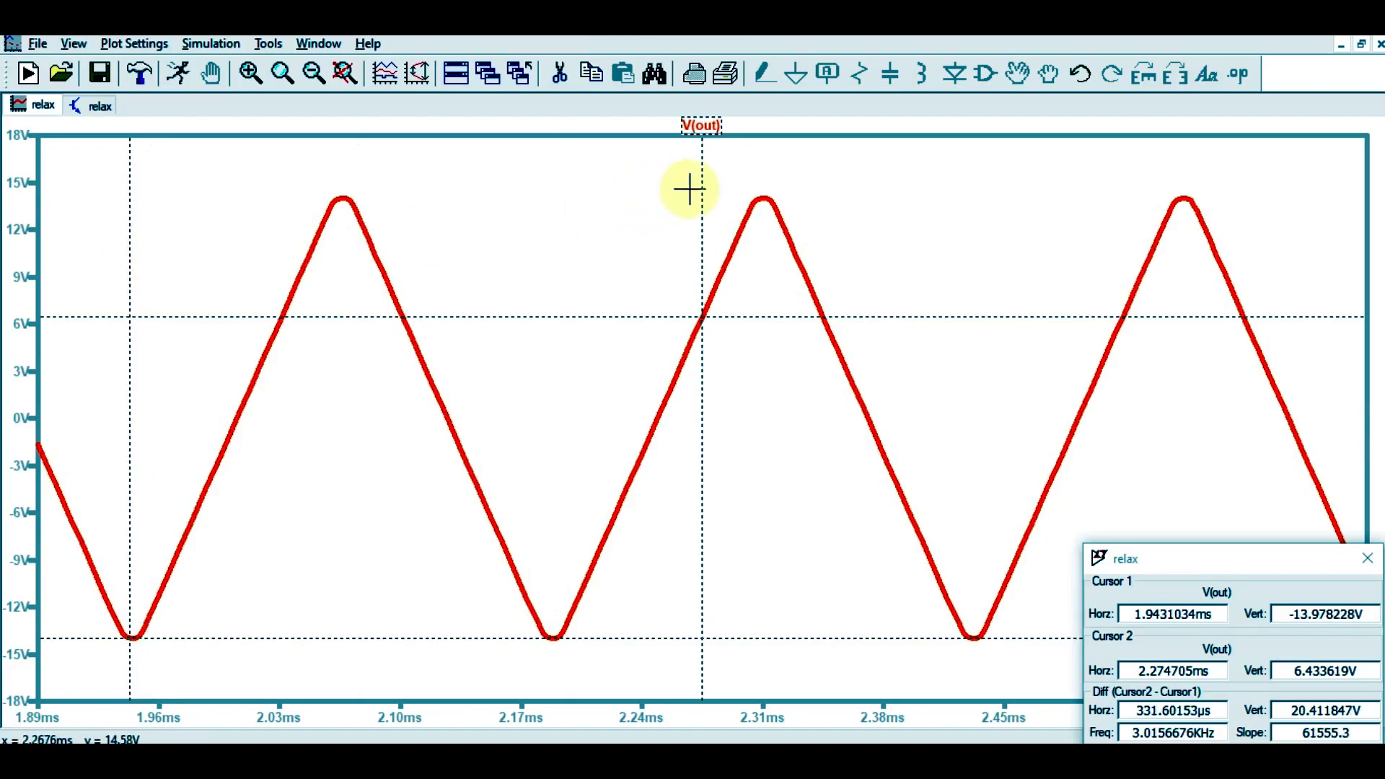
left_click_drag(703, 187, 553, 210)
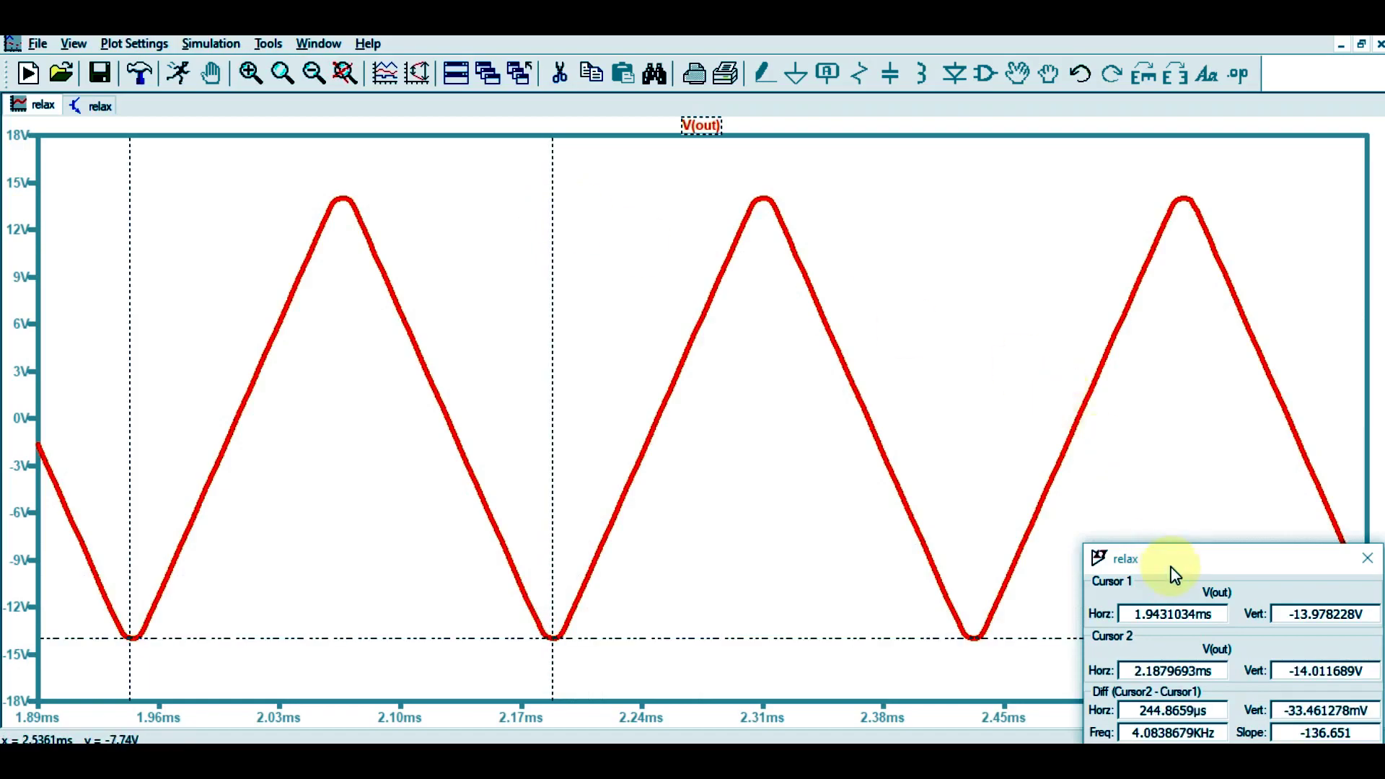
left_click_drag(1171, 567, 903, 195)
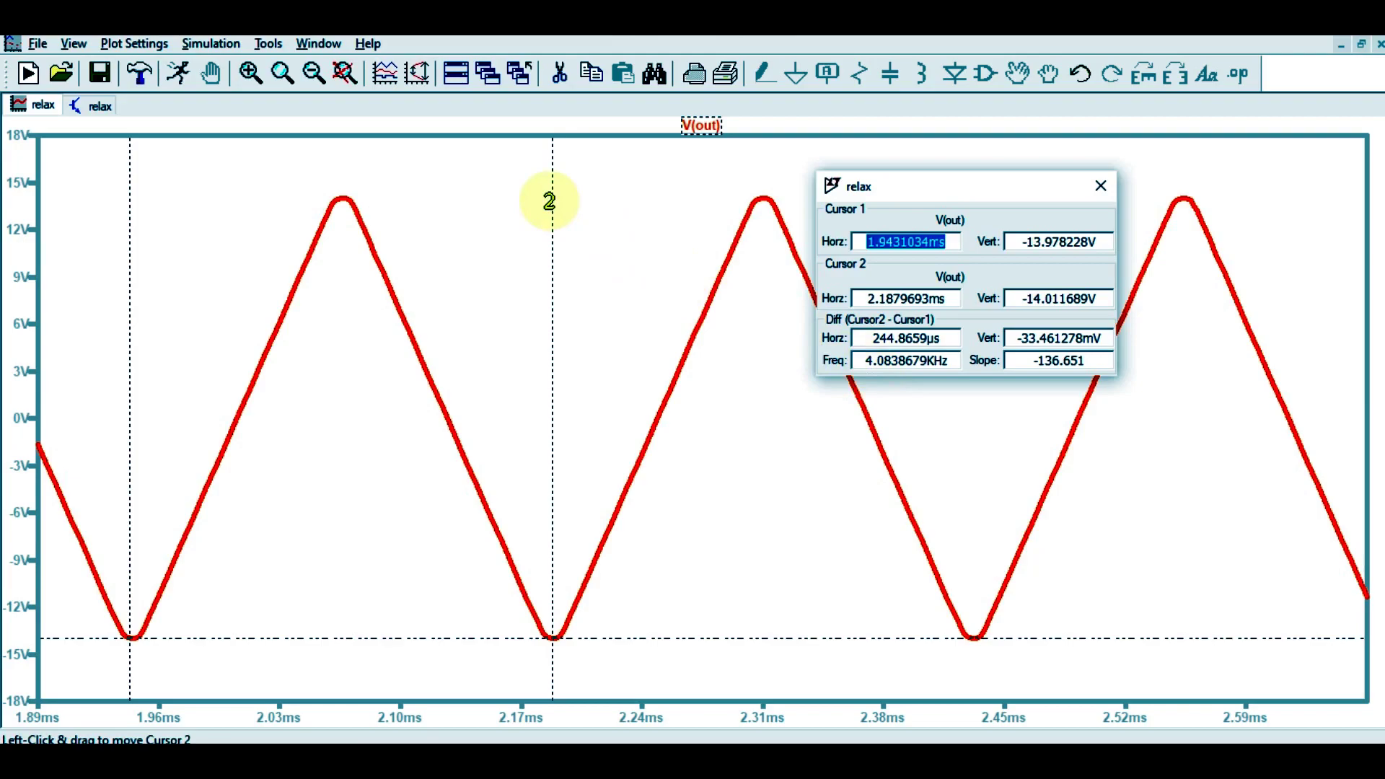
left_click_drag(550, 202, 651, 231)
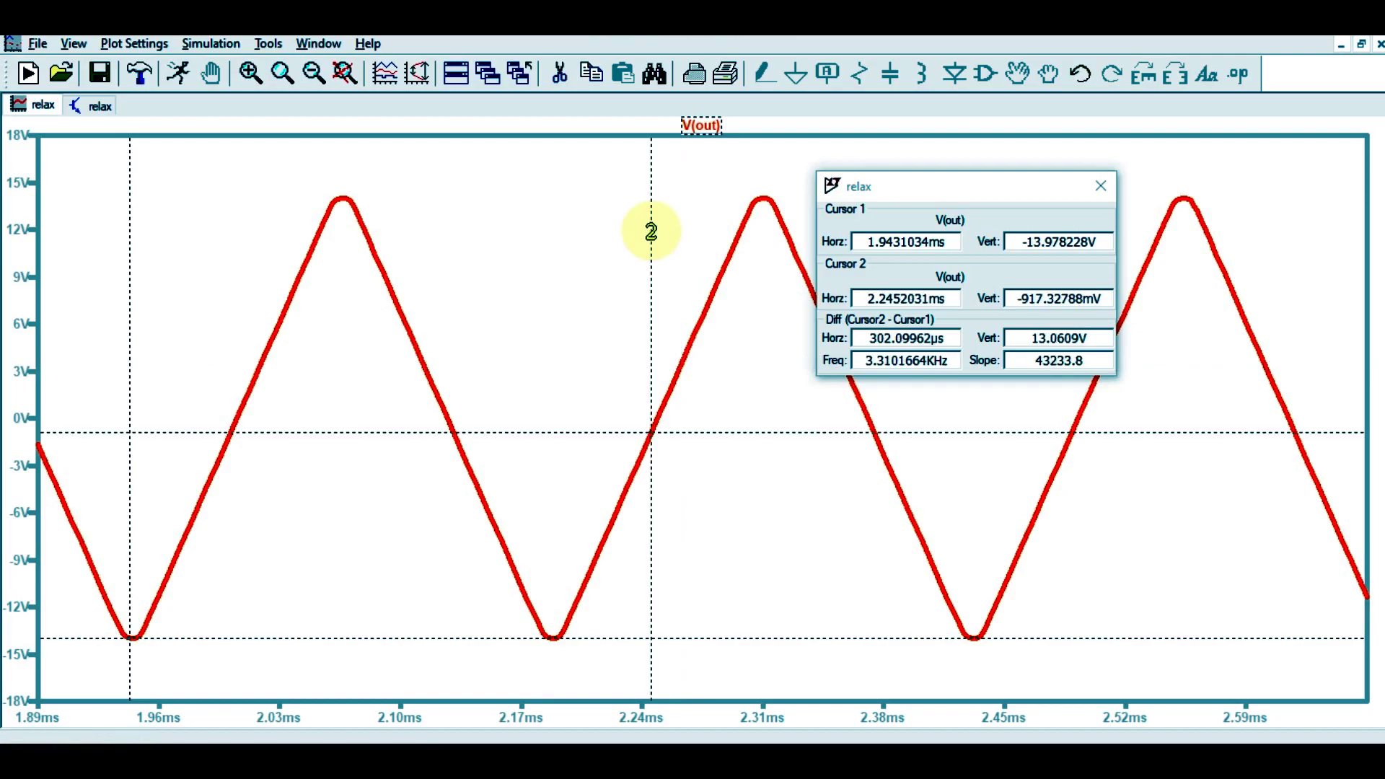
left_click_drag(652, 231, 553, 310)
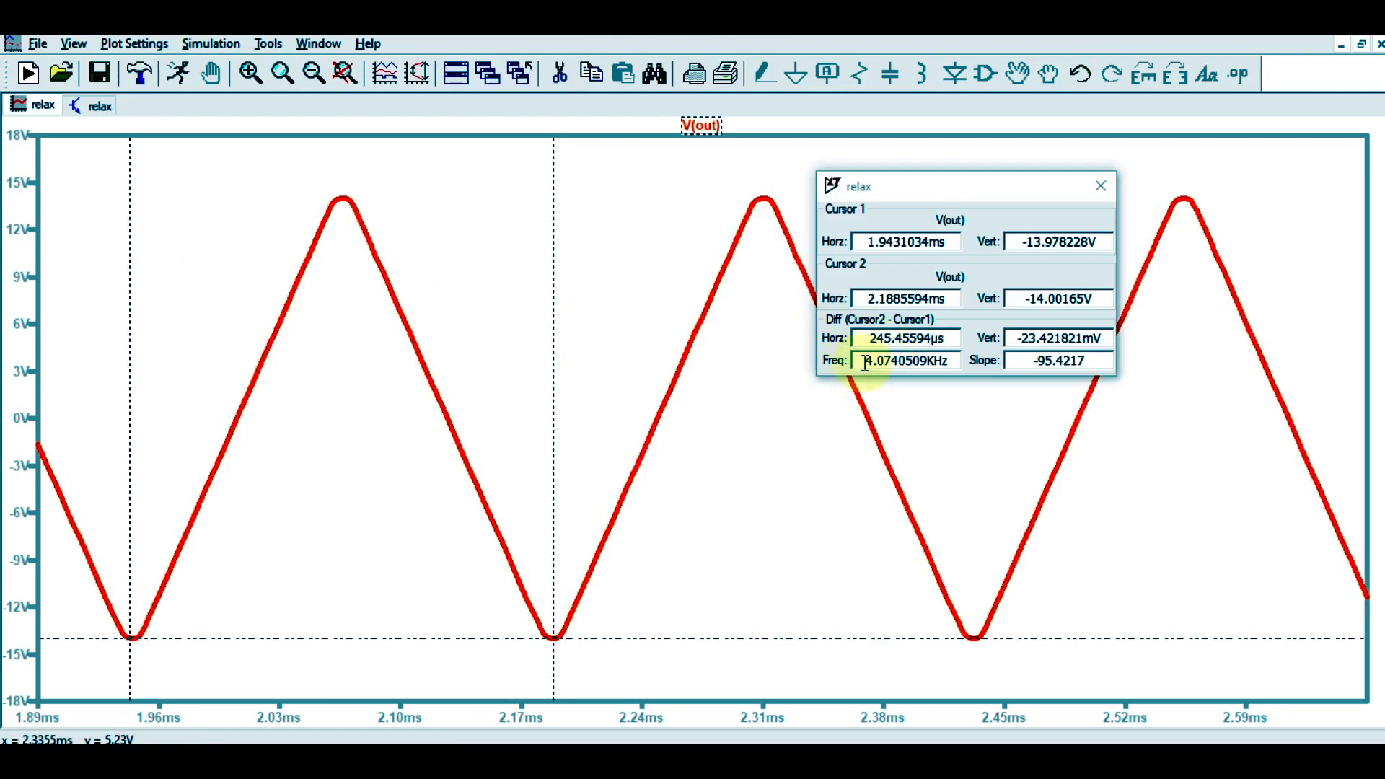
left_click_drag(865, 362, 960, 361)
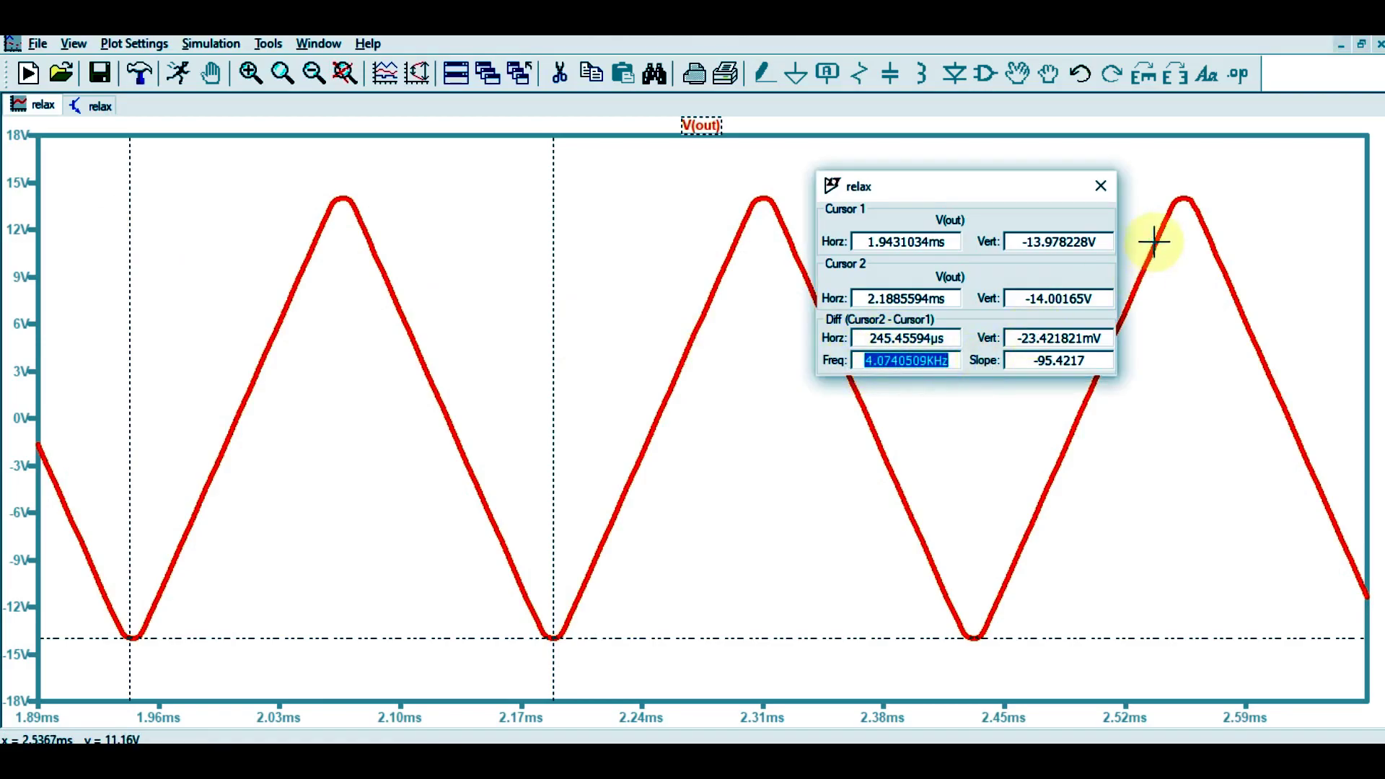
left_click(1101, 184)
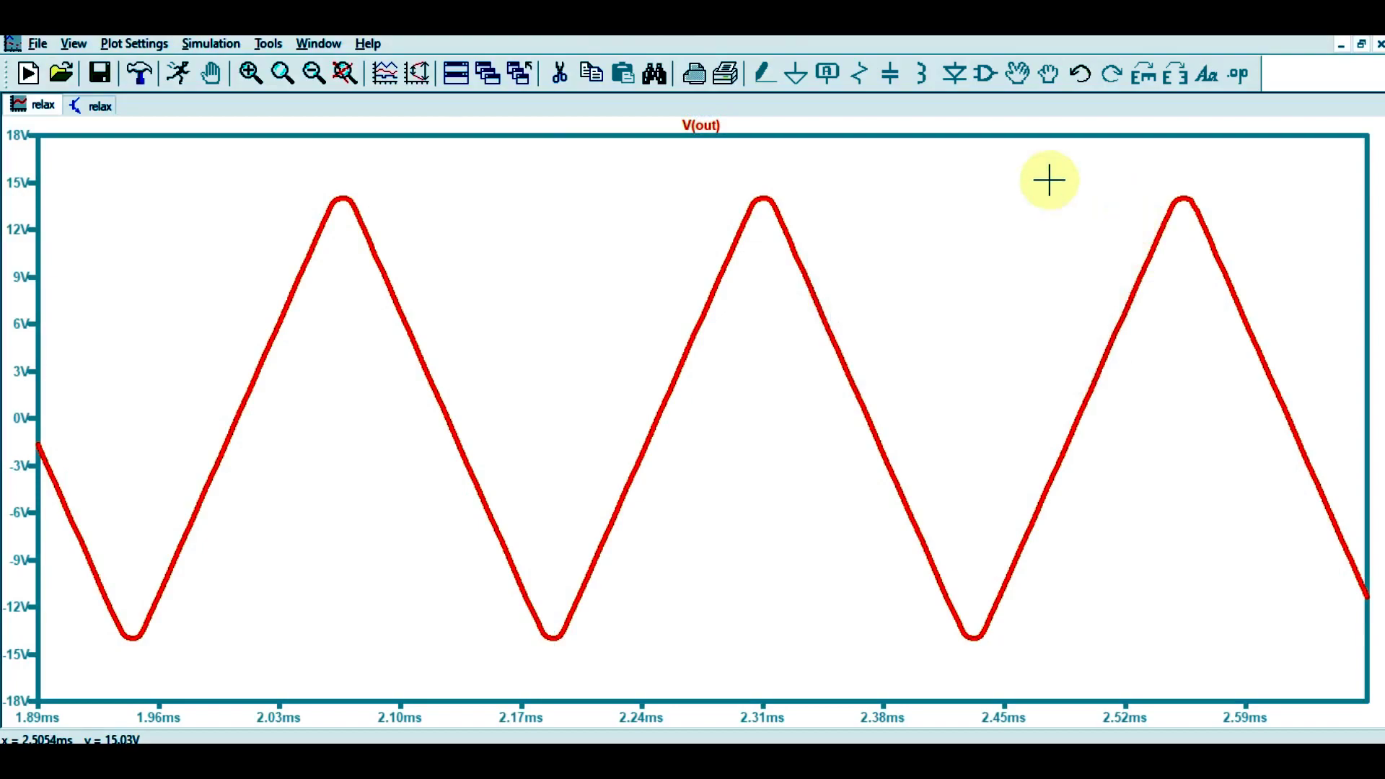
Switch to the relax schematic tab, leaving the zoomed V(out) plot open.
left_click(97, 107)
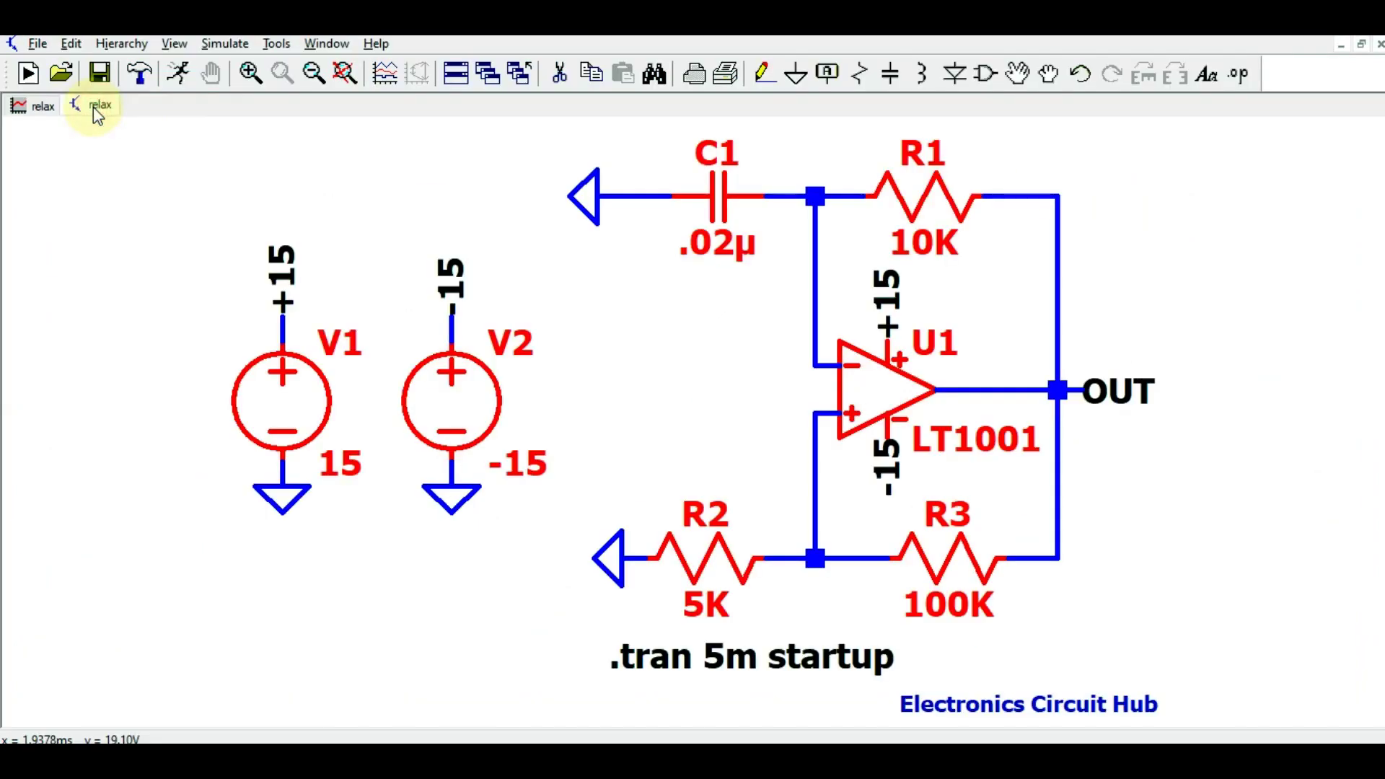